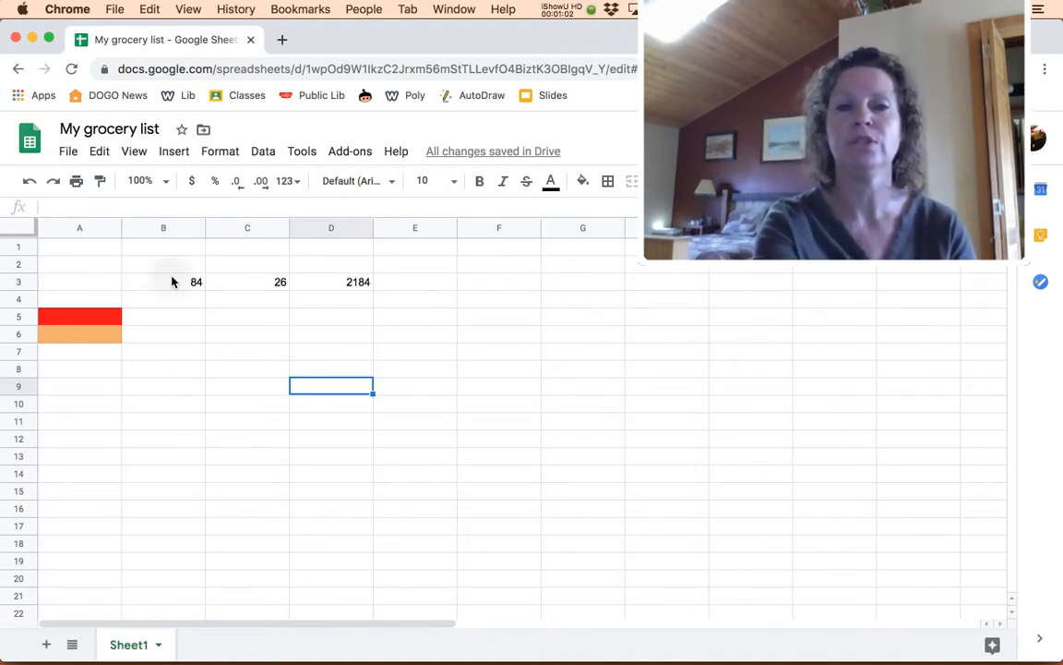
Step: Clear the three numbers from cells B3 to D3
left_click_drag(172, 282, 359, 287)
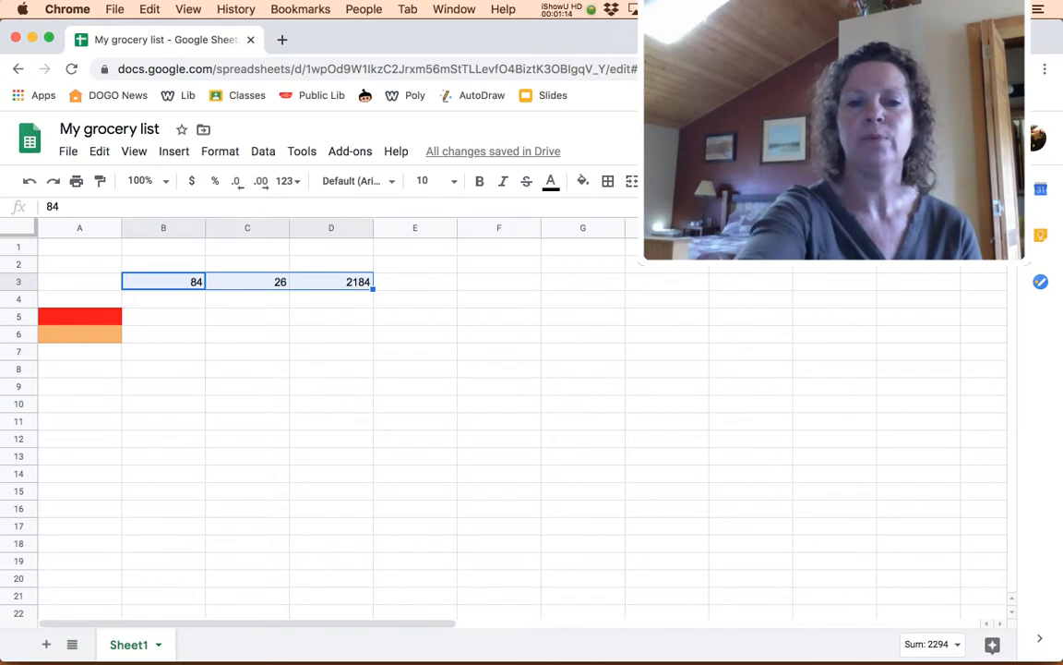
key("BackSpace")
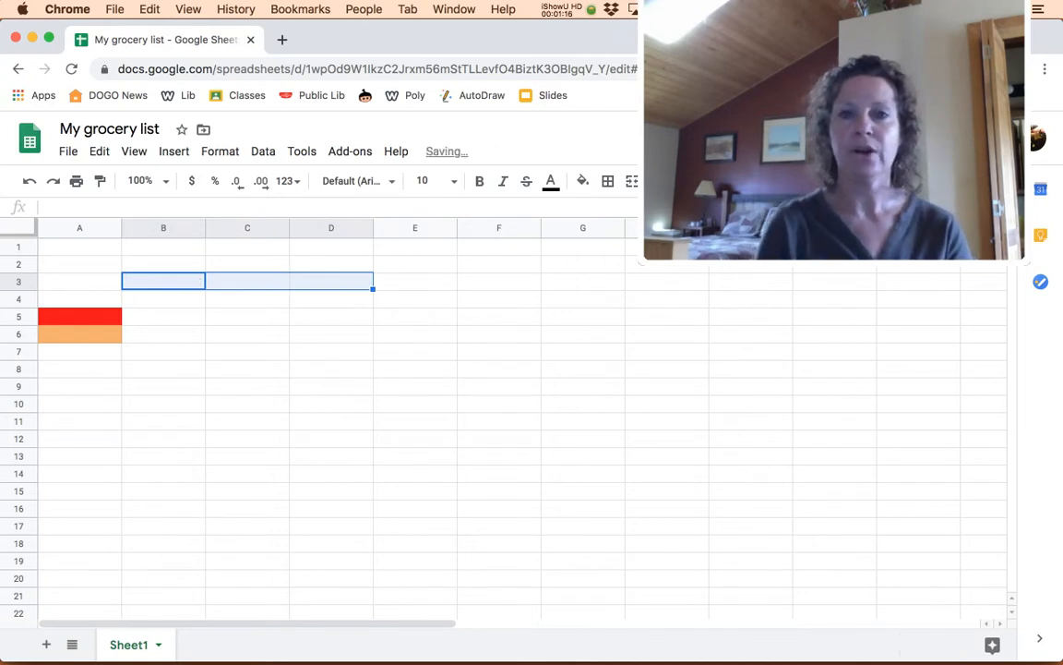
left_click(306, 354)
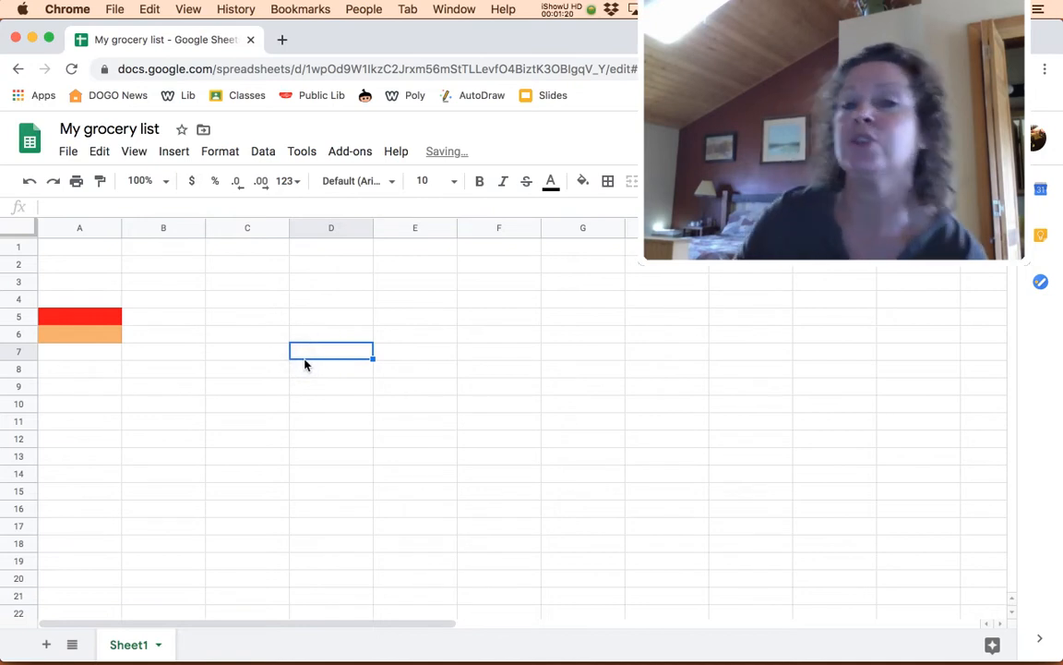
Step: Reset the fill color of the red and orange cells A5 and A6
left_click(87, 324)
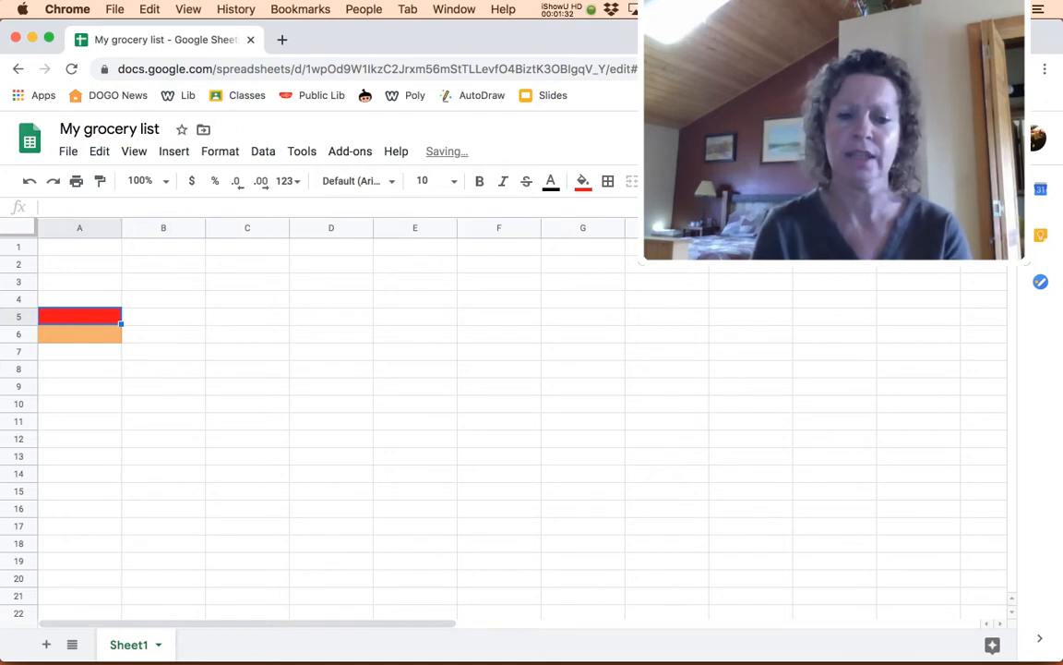
left_click(86, 305)
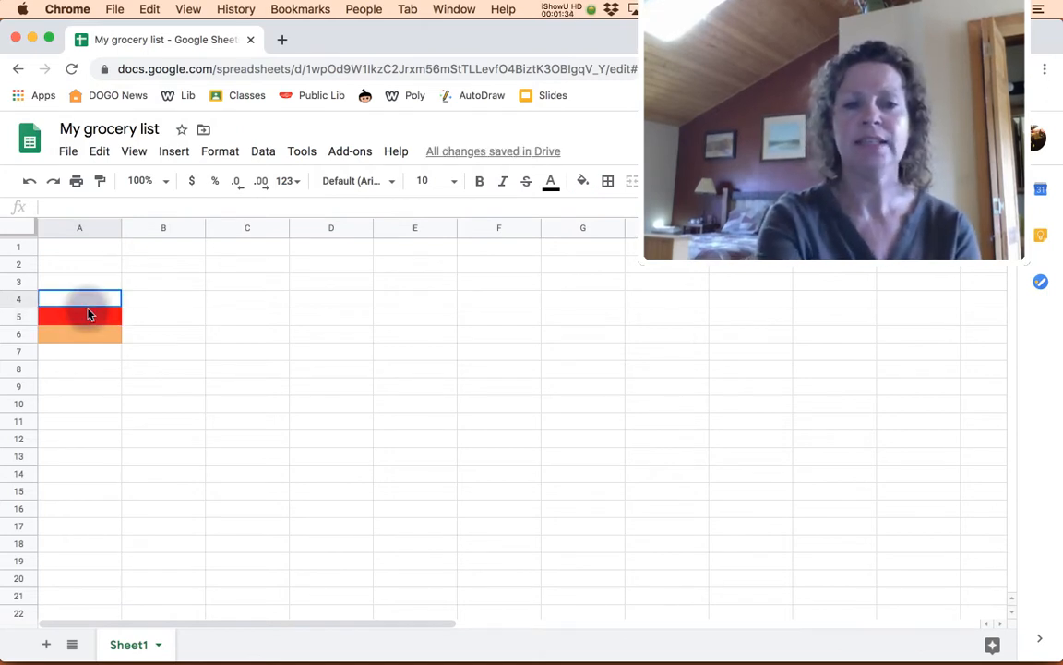
left_click(91, 342)
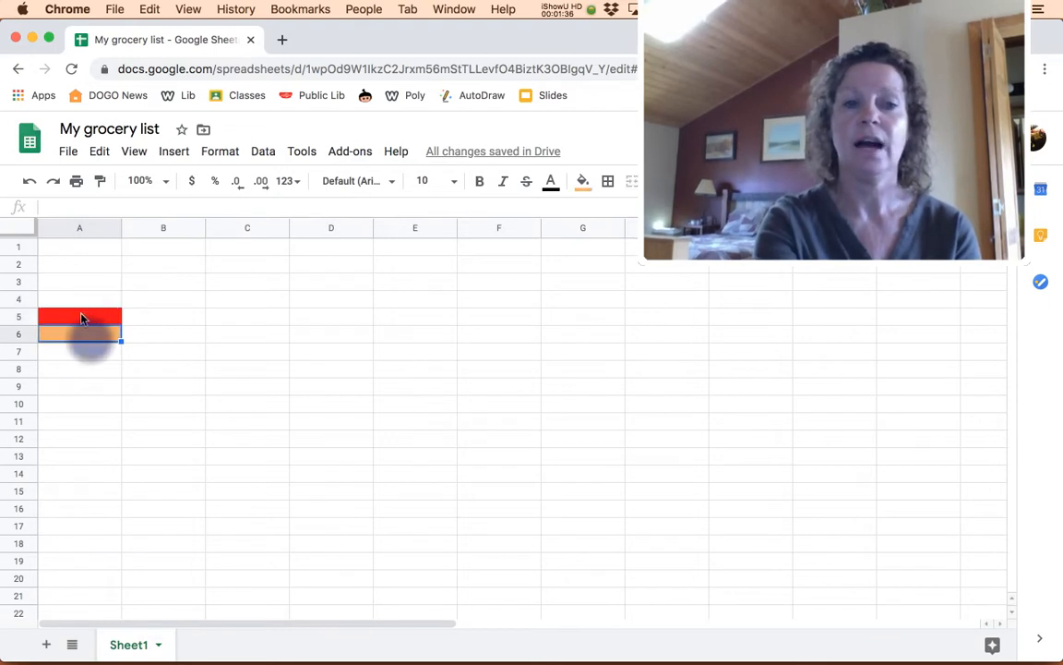
left_click_drag(81, 319, 83, 340)
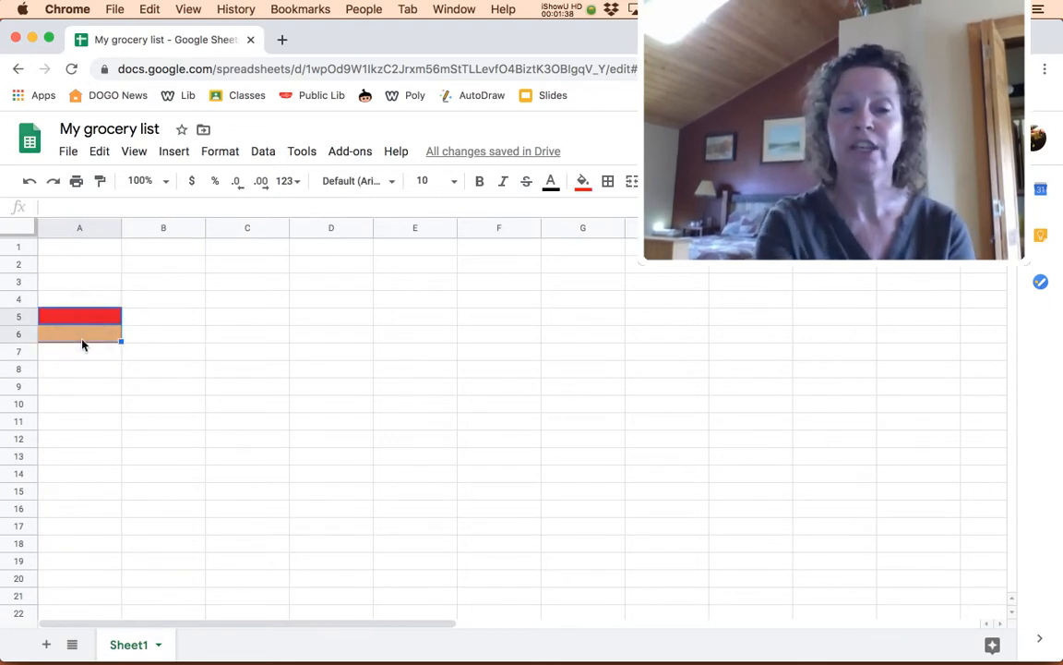
left_click(583, 182)
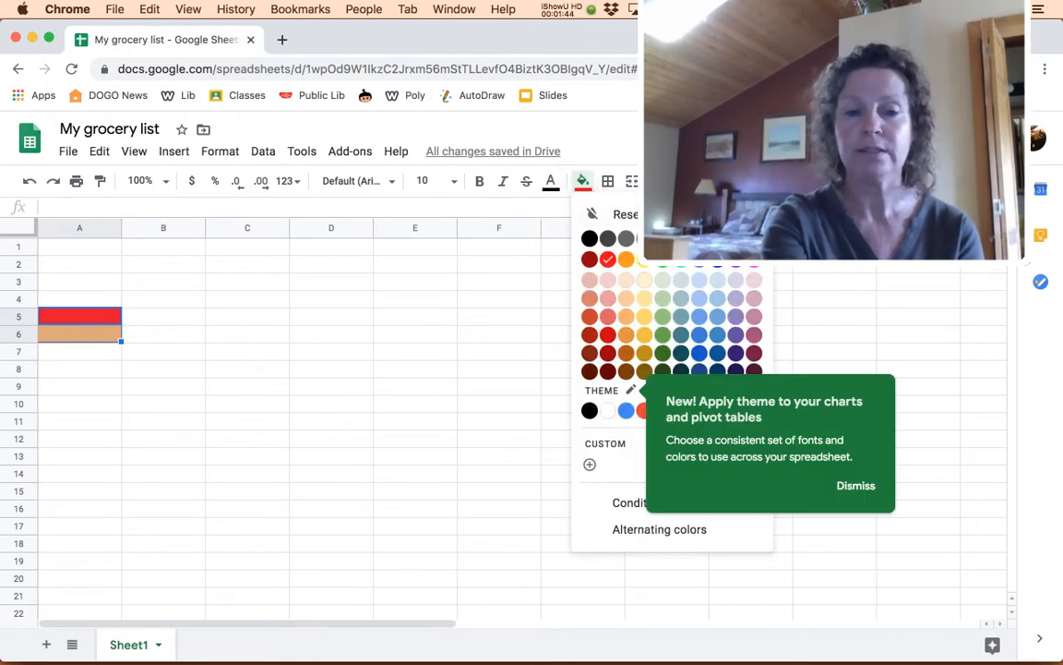
left_click(620, 215)
left_click(424, 298)
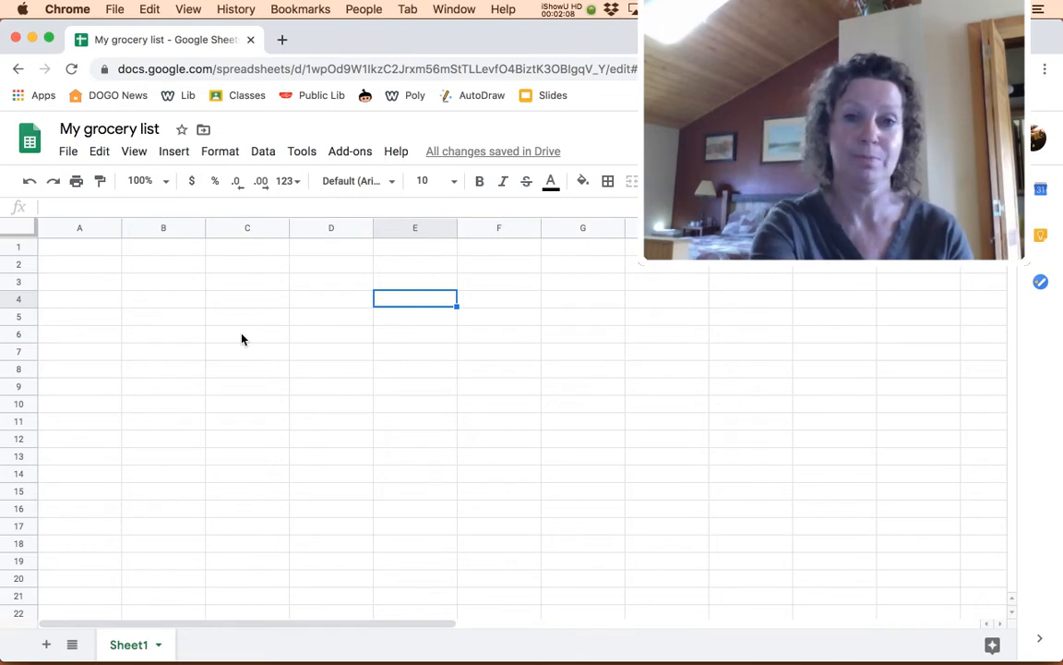
Step: Enter 1 in A2 and 2 in B2, and autofill the number series across row 2 to E2
left_click(96, 269)
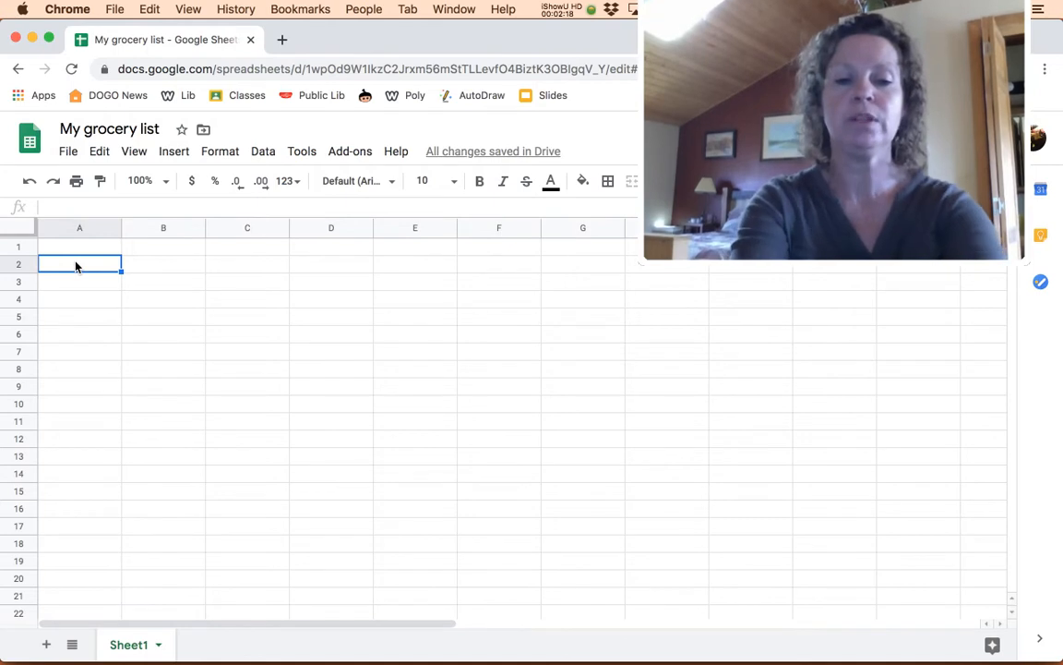
type("1")
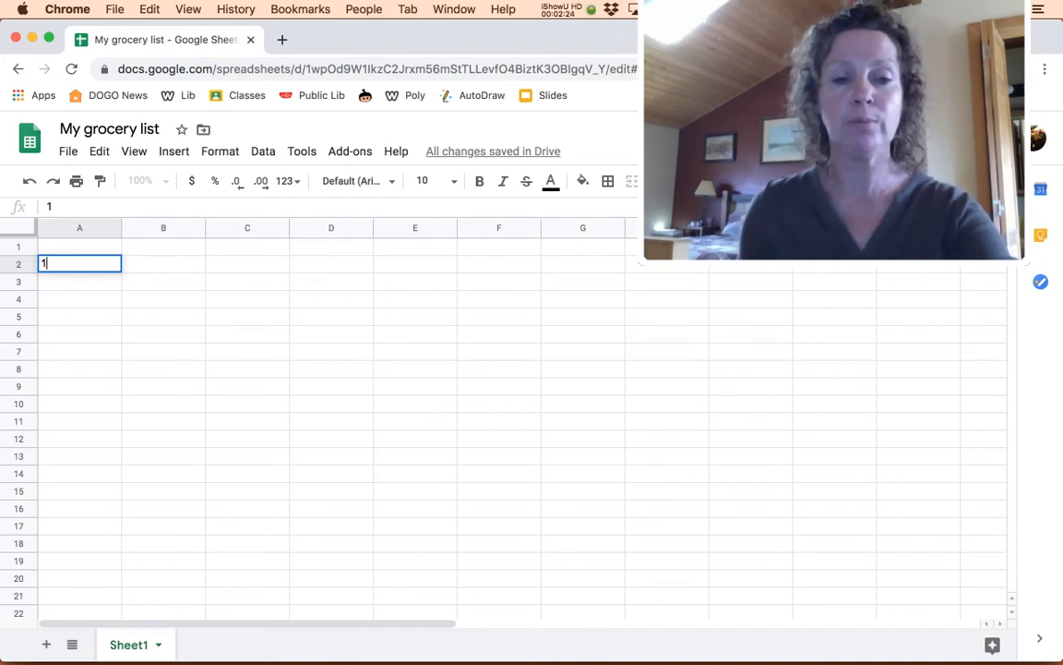
key("Tab")
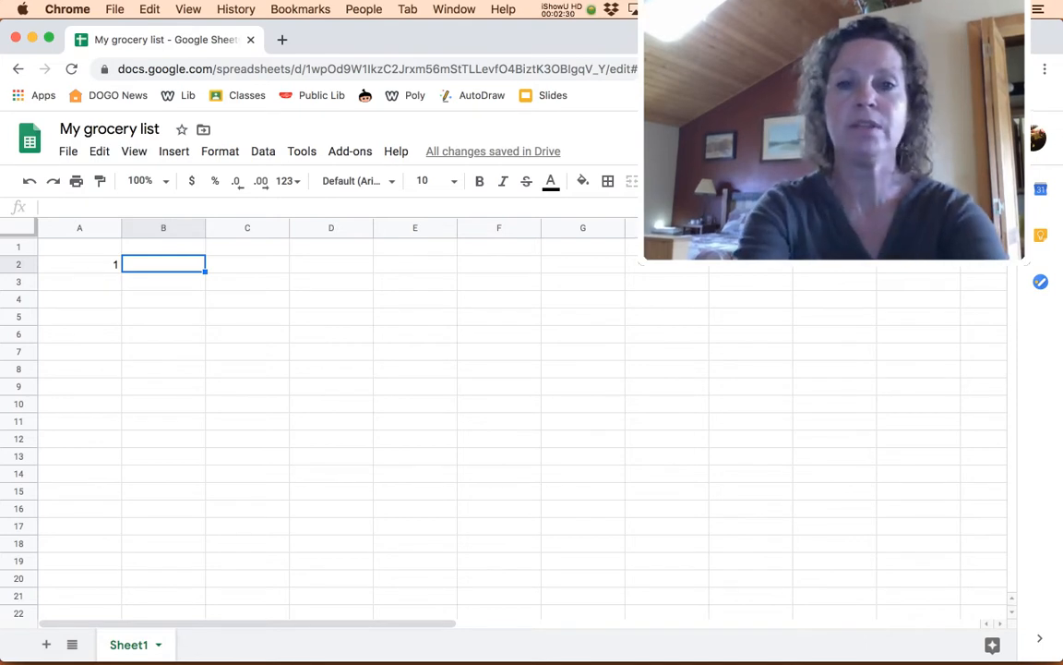
type("2")
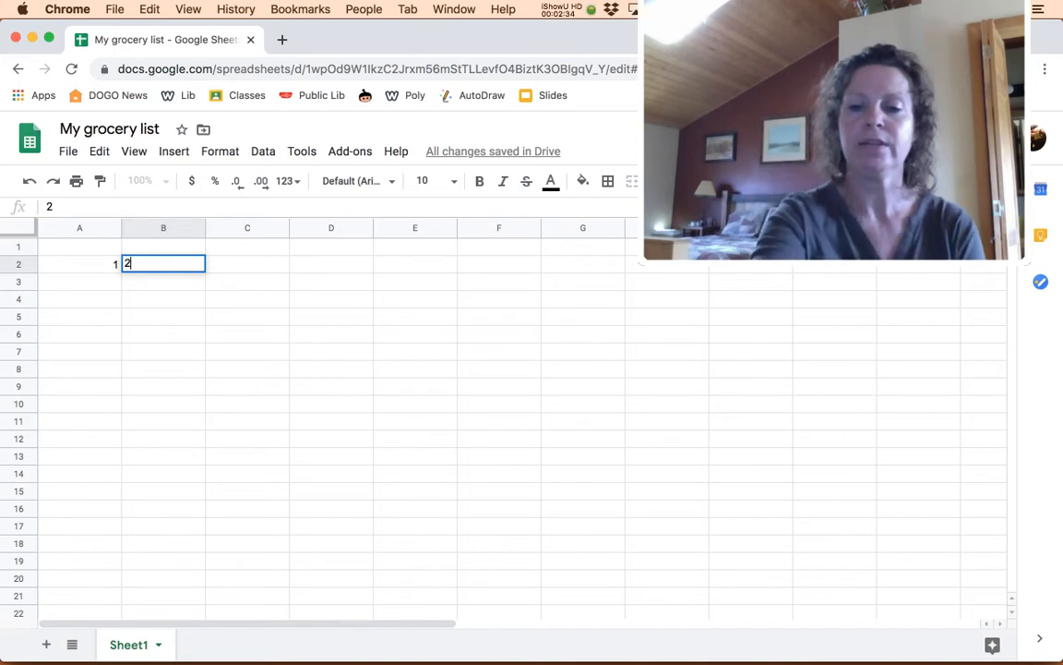
key("Return")
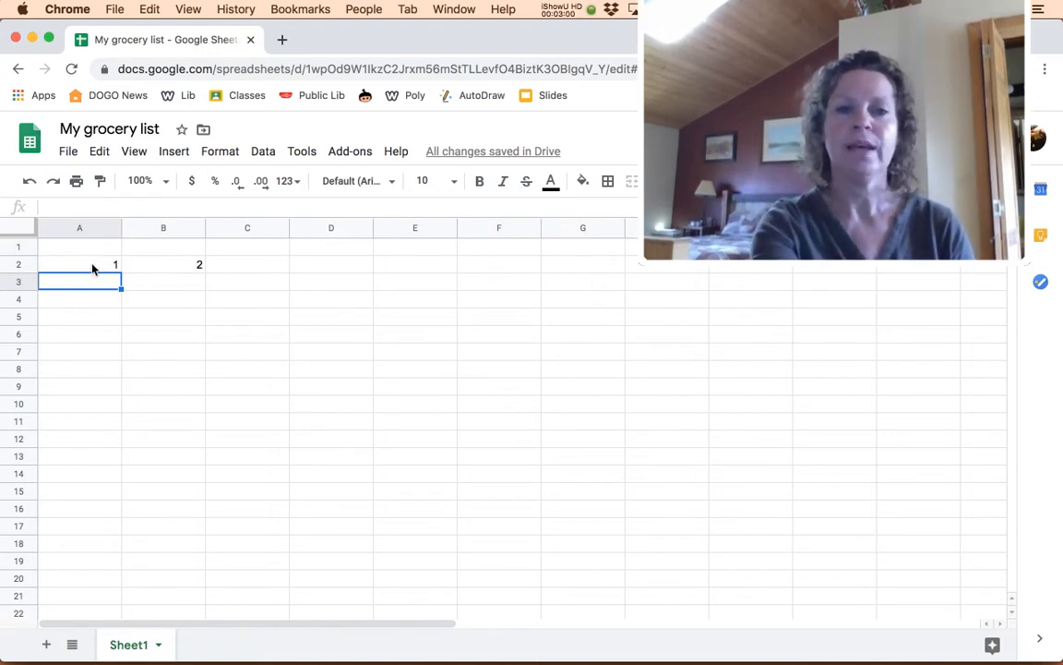
left_click_drag(92, 266, 173, 269)
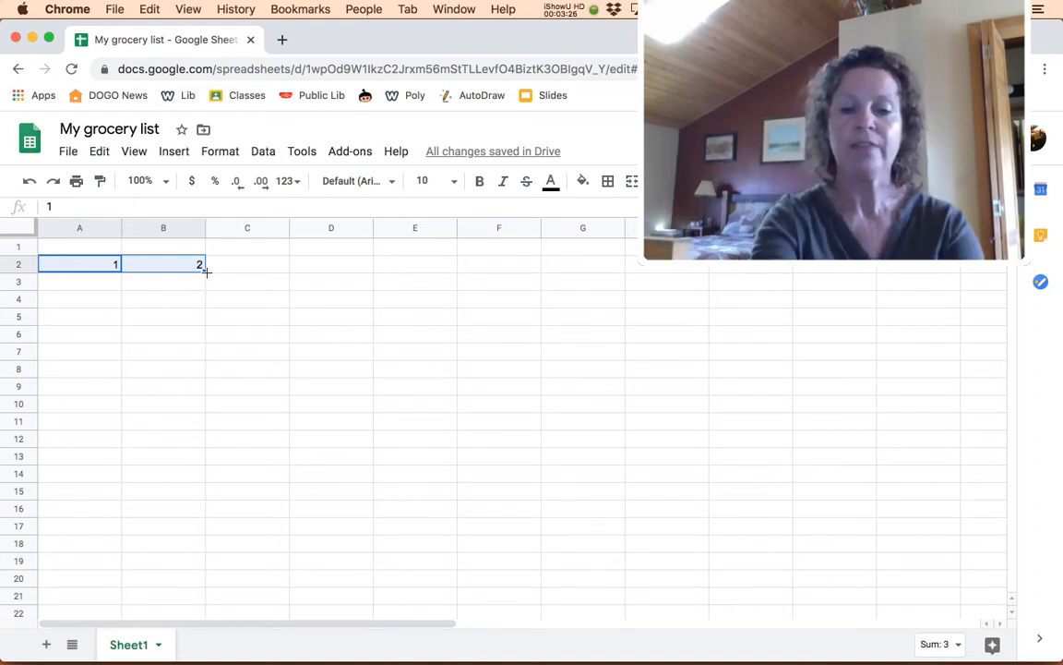
left_click_drag(207, 271, 430, 266)
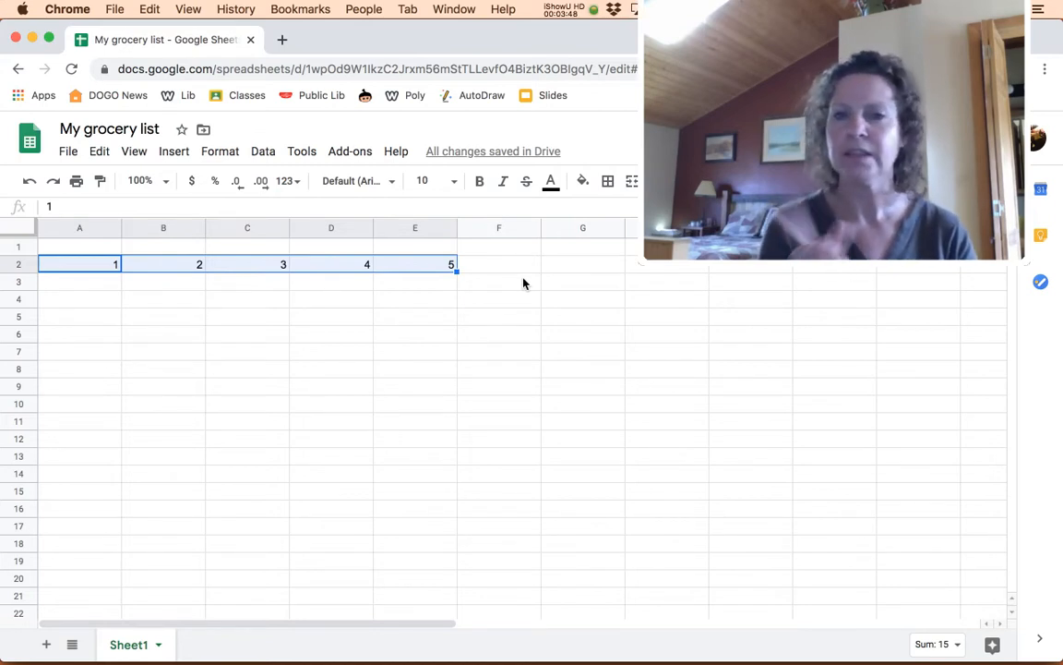
Step: Enter 2 in A4 and 4 in B4, and autofill the series across row 4 to E4
left_click(93, 300)
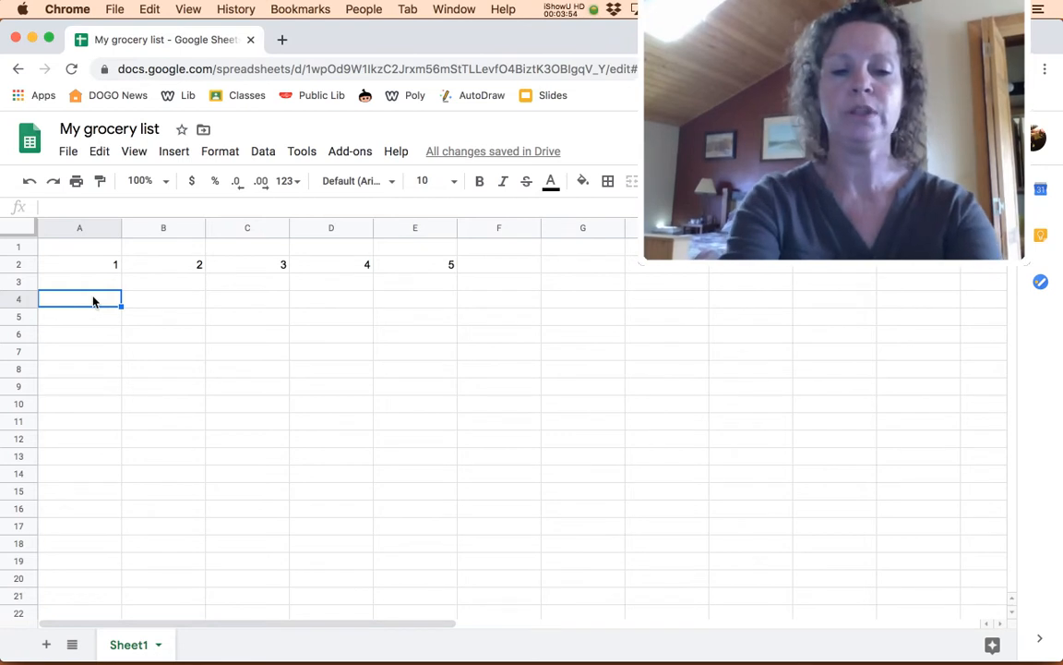
type("2")
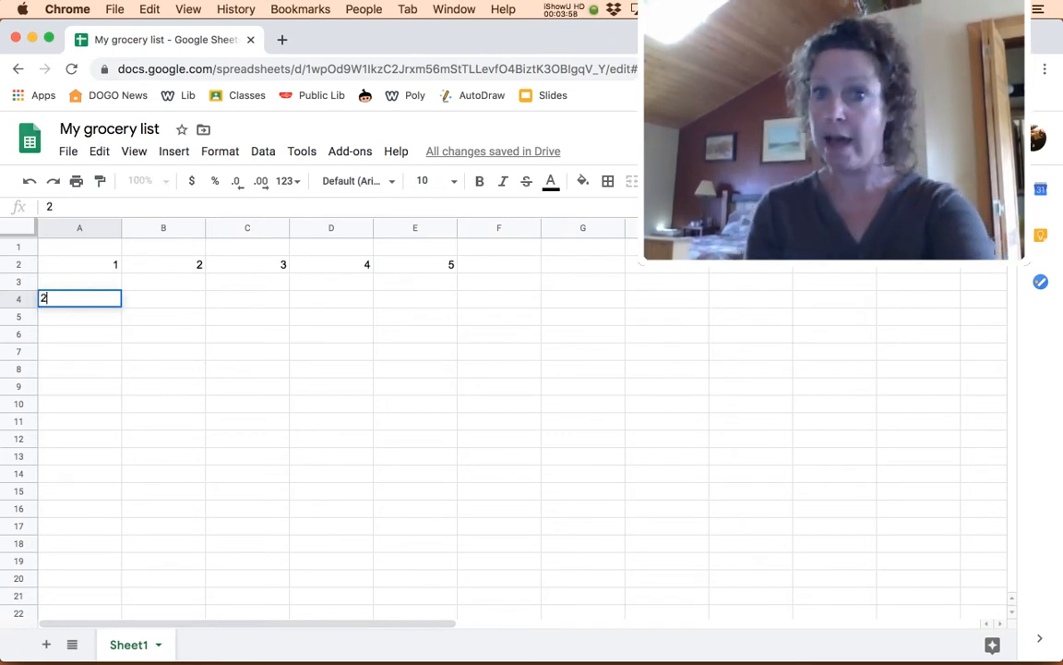
key("Tab")
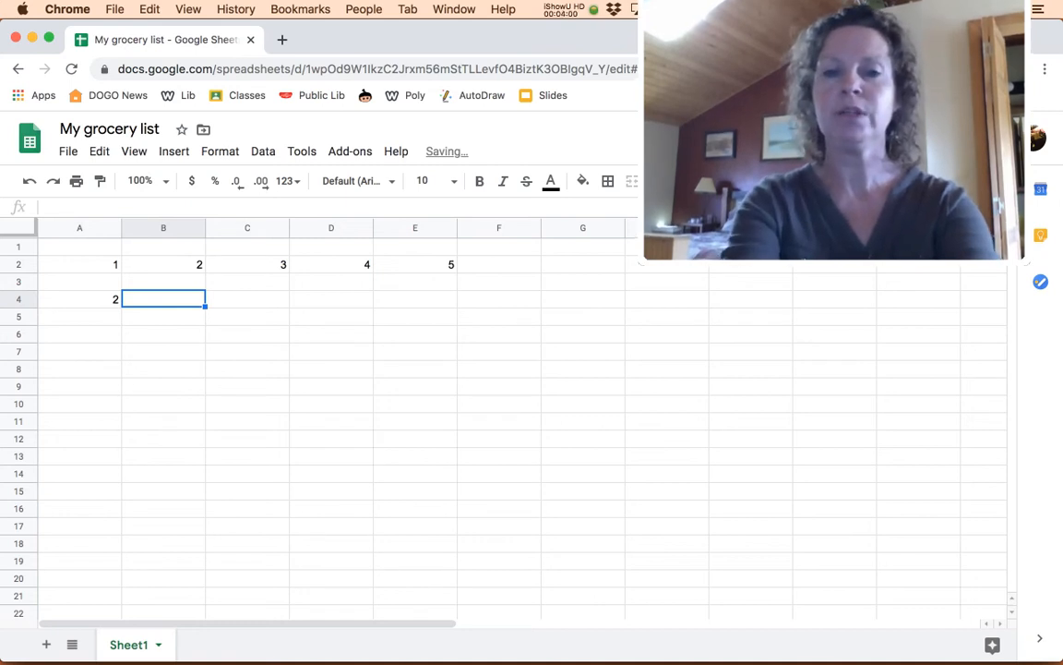
type("4")
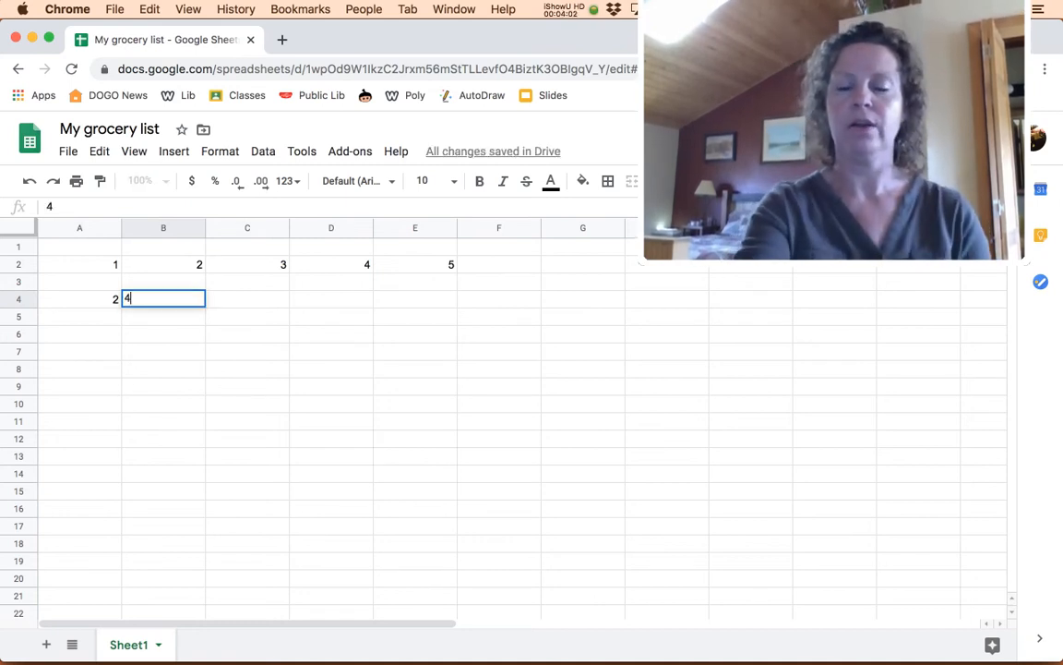
key("Return")
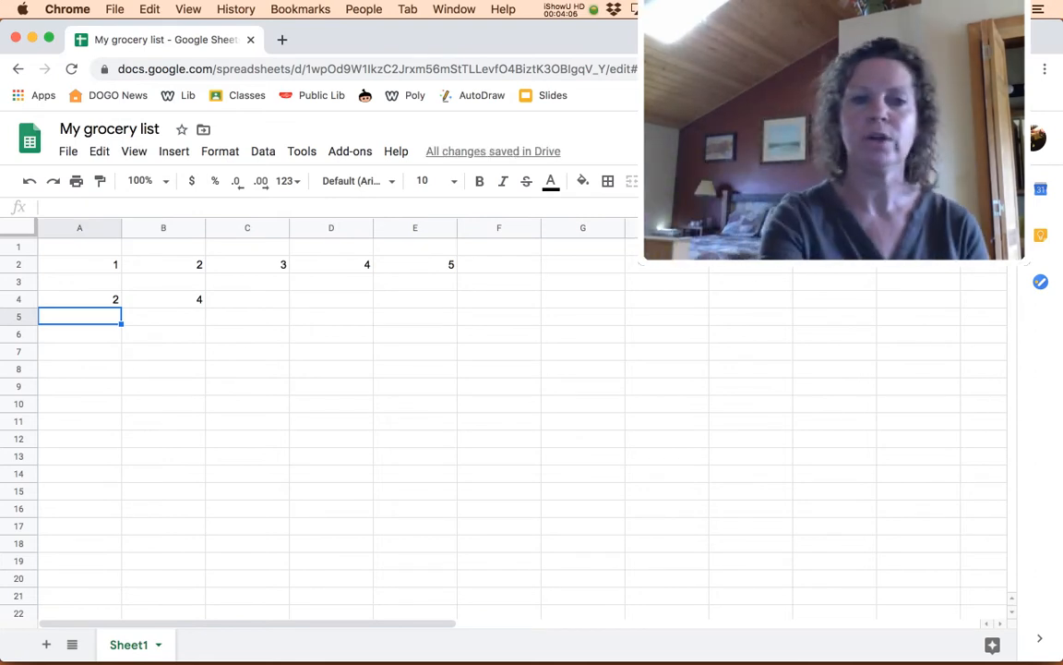
left_click(85, 301)
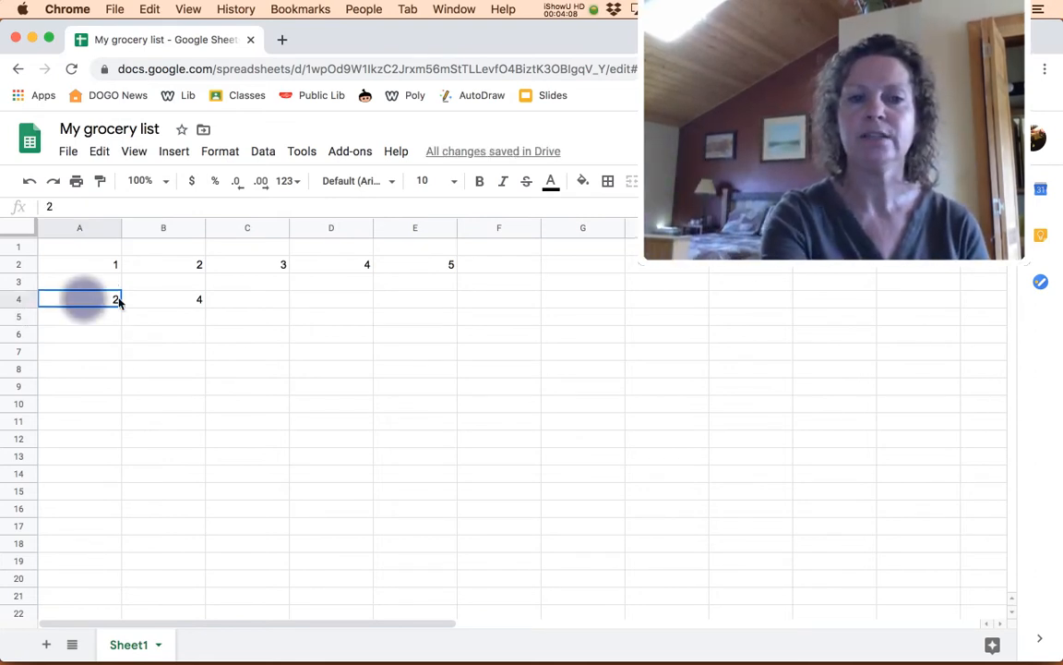
left_click_drag(118, 302, 166, 302)
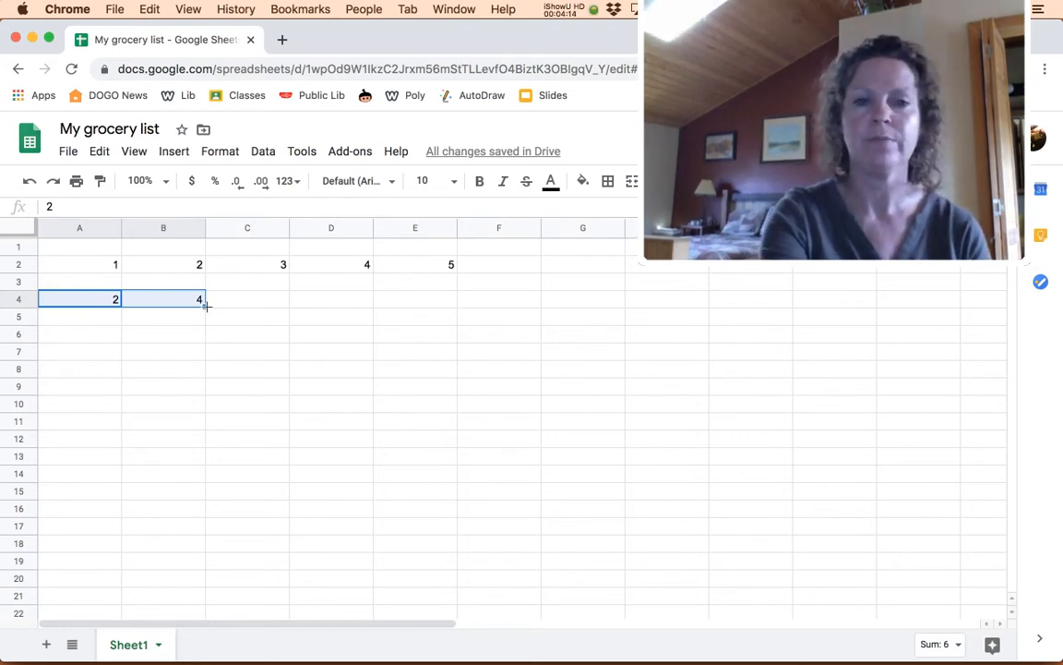
left_click_drag(205, 306, 417, 308)
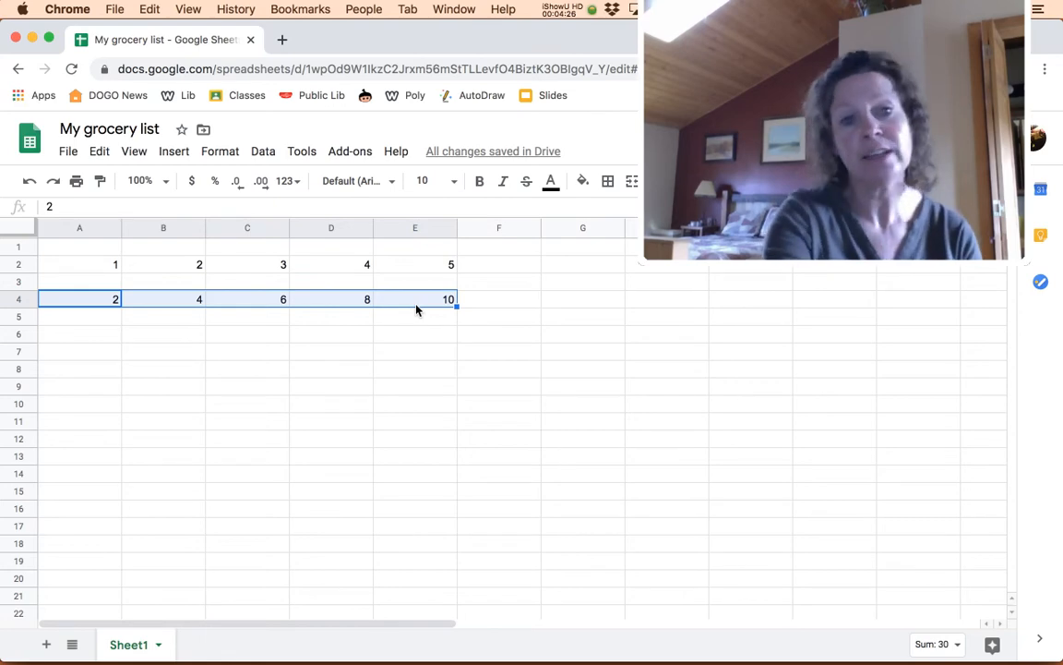
Step: Enter 5 in A6 and 10 in B6, and autofill the series across row 6 to E6
left_click(108, 337)
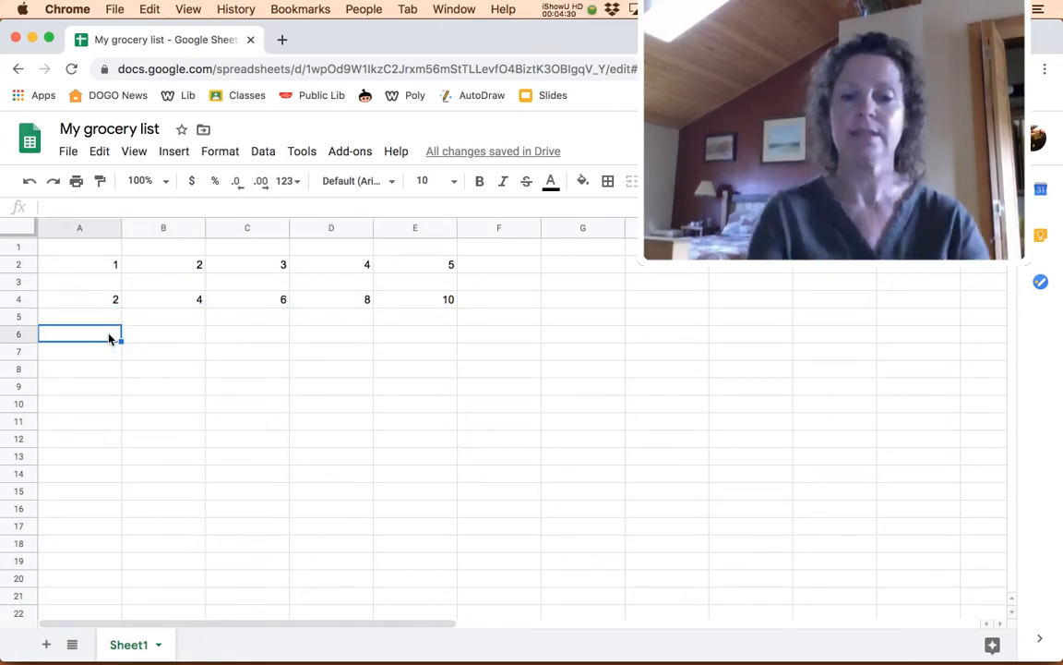
type("5")
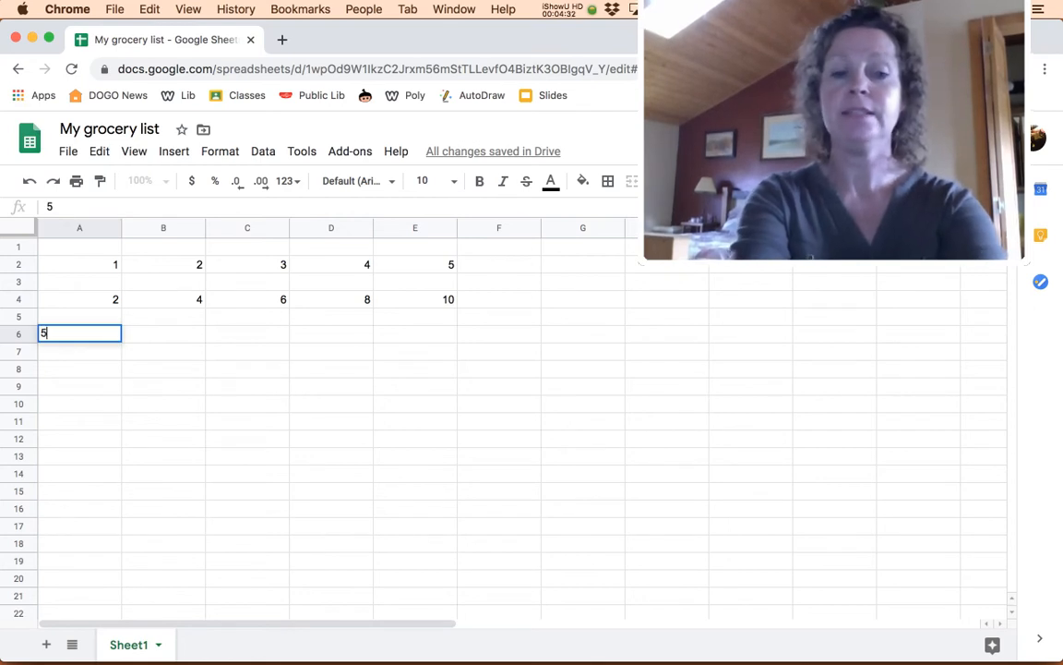
key("Tab")
type("10")
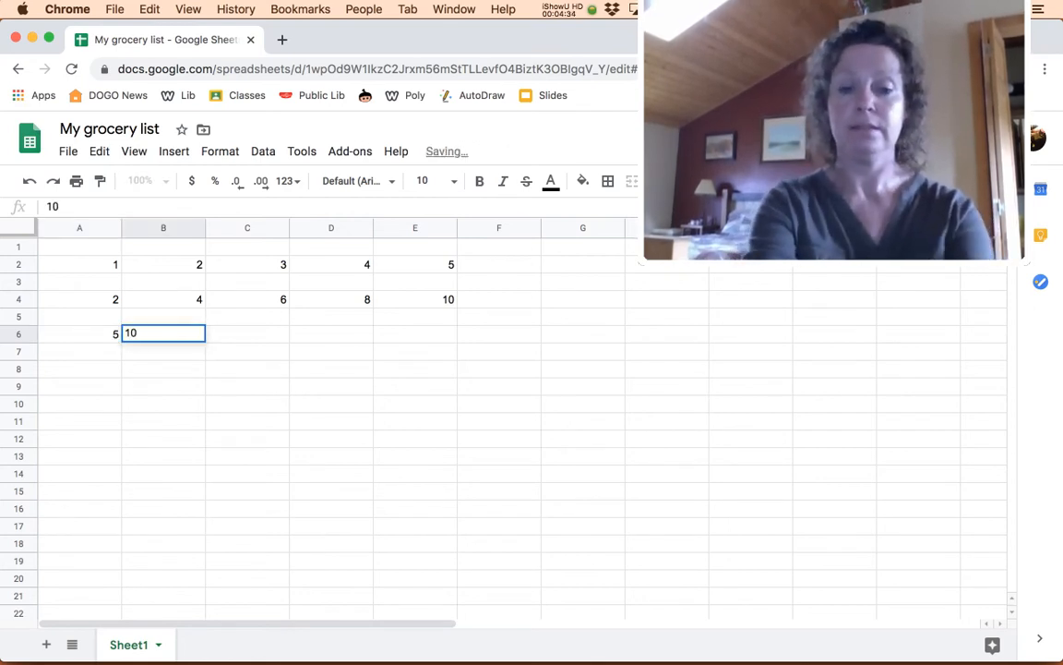
key("Return")
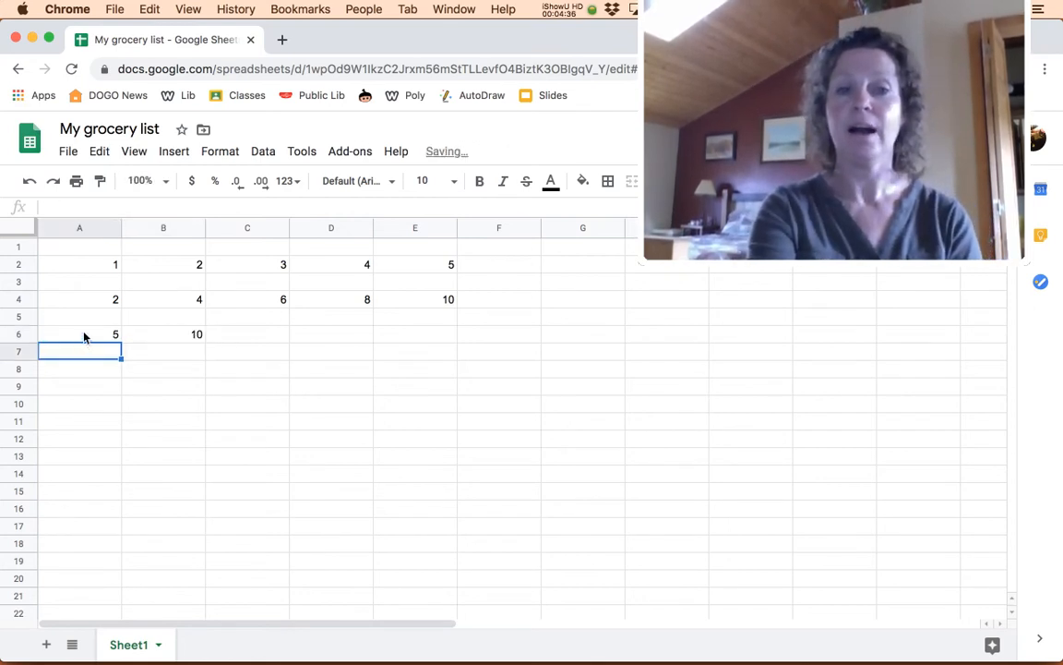
left_click_drag(83, 334, 198, 351)
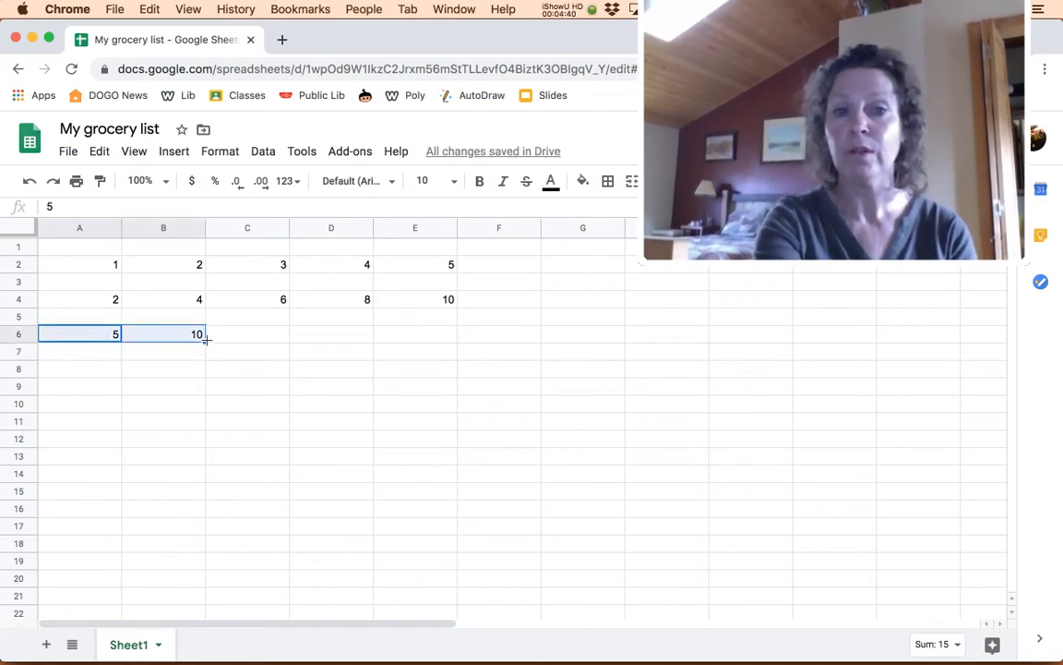
left_click_drag(205, 339, 421, 340)
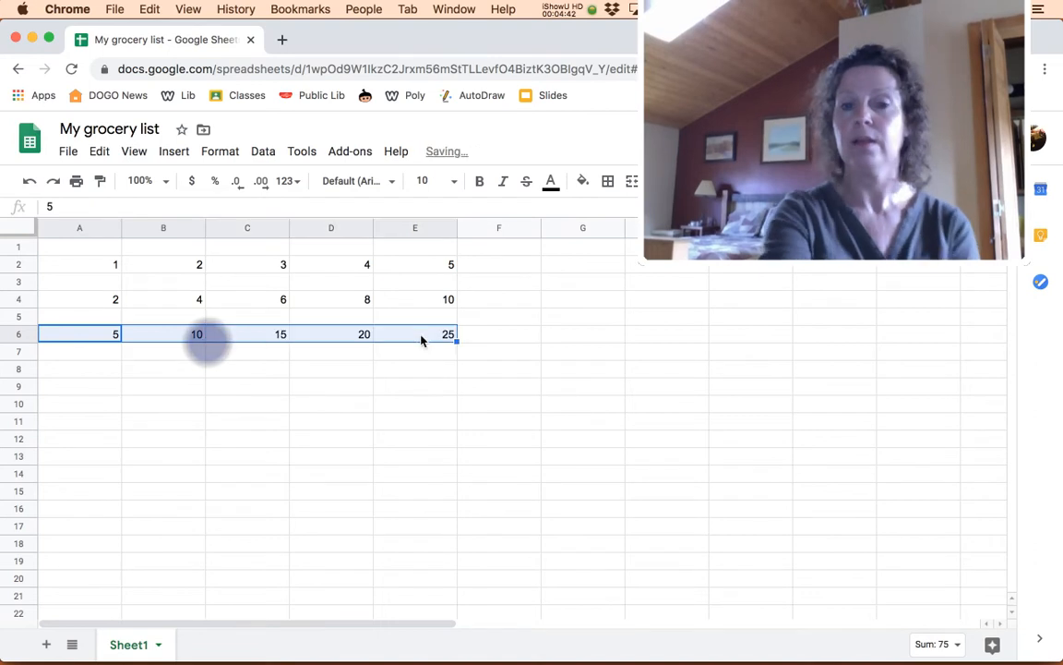
left_click(568, 341)
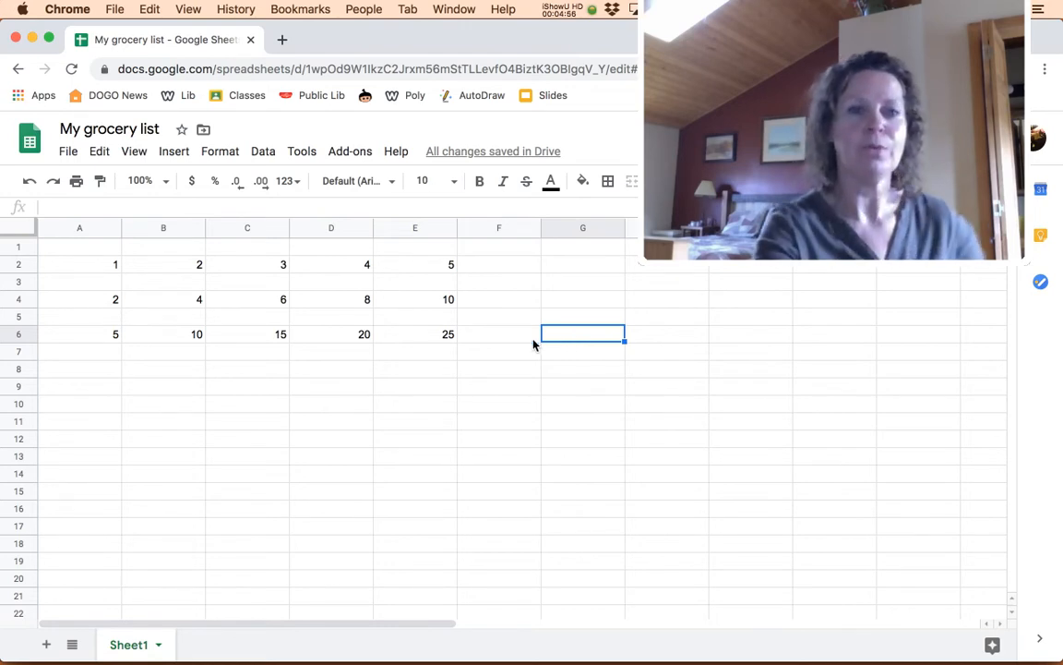
Step: Enter Monday in A8 and Tuesday in B8, and autofill the weekday series across row 8 to G8
left_click(100, 374)
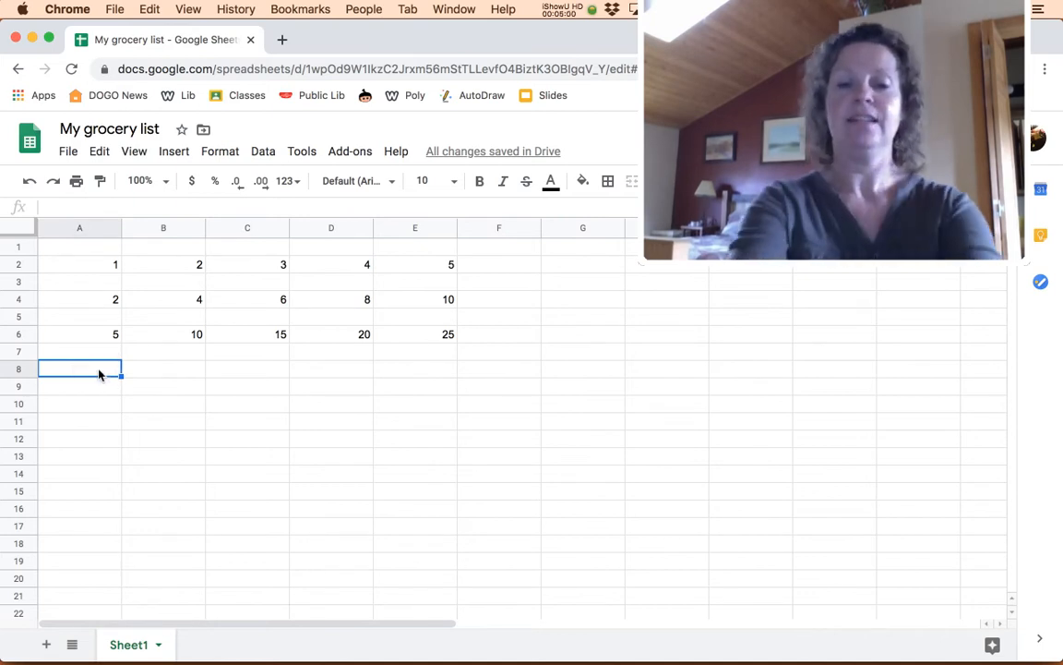
type("Monday")
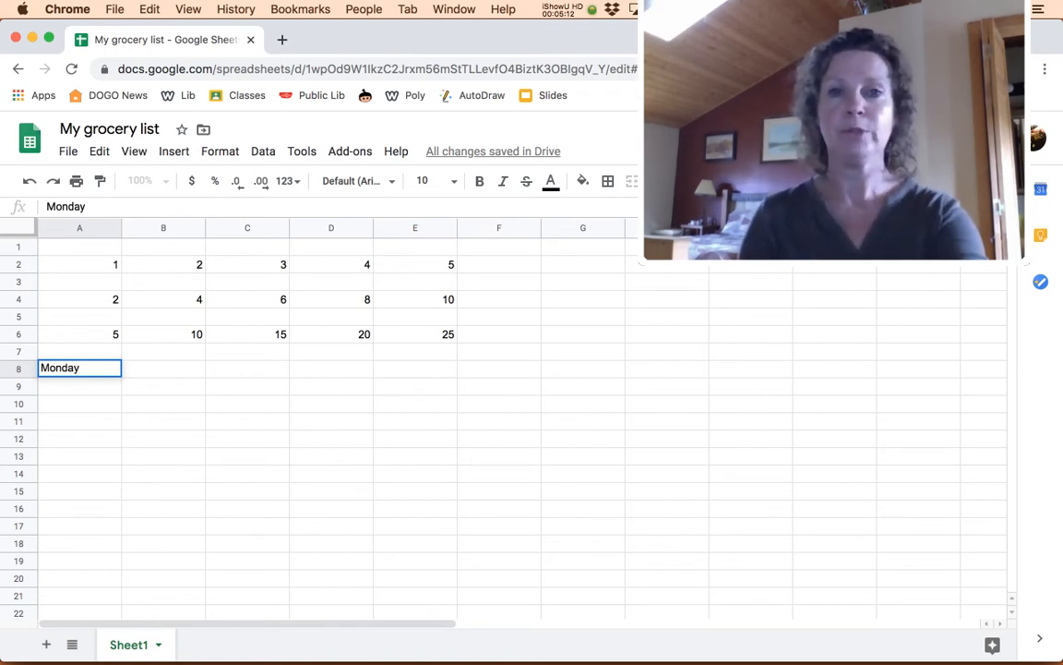
key("Tab")
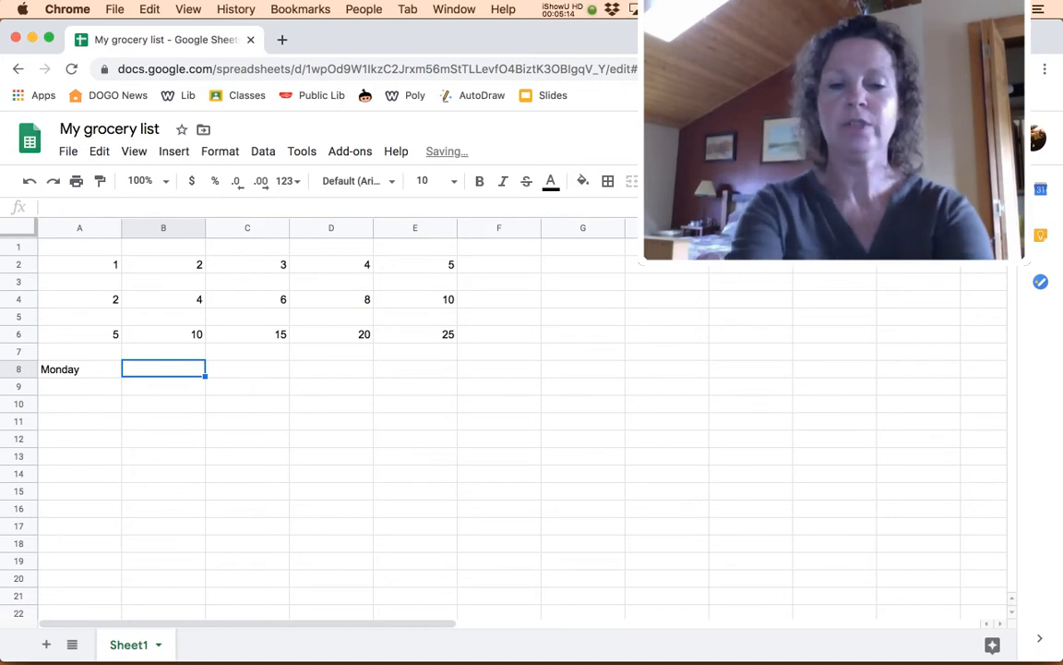
type("Tuesday")
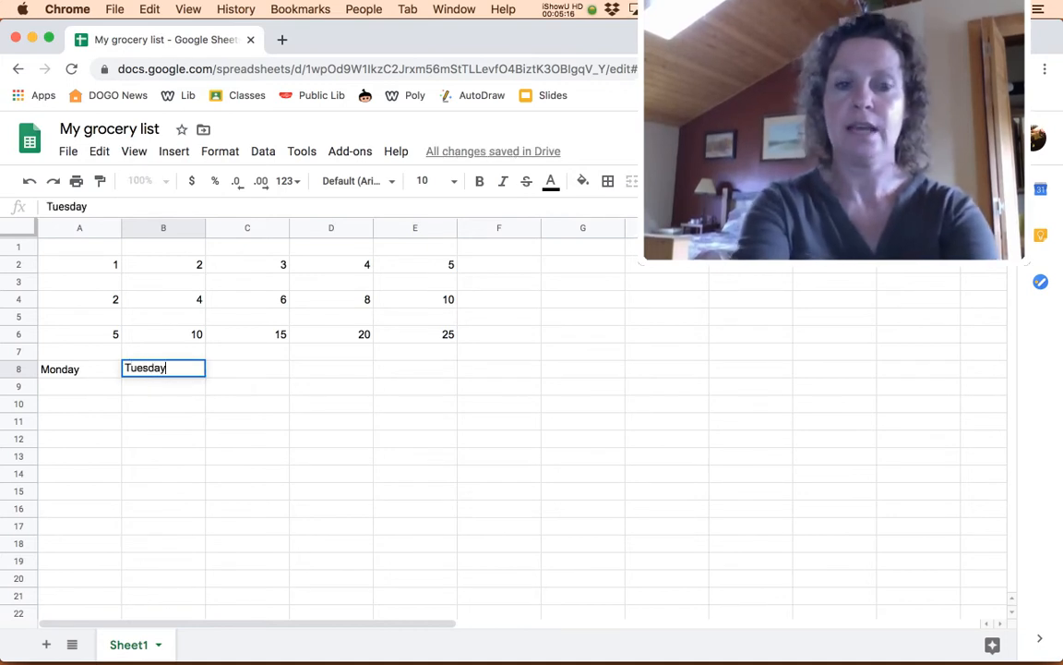
key("Return")
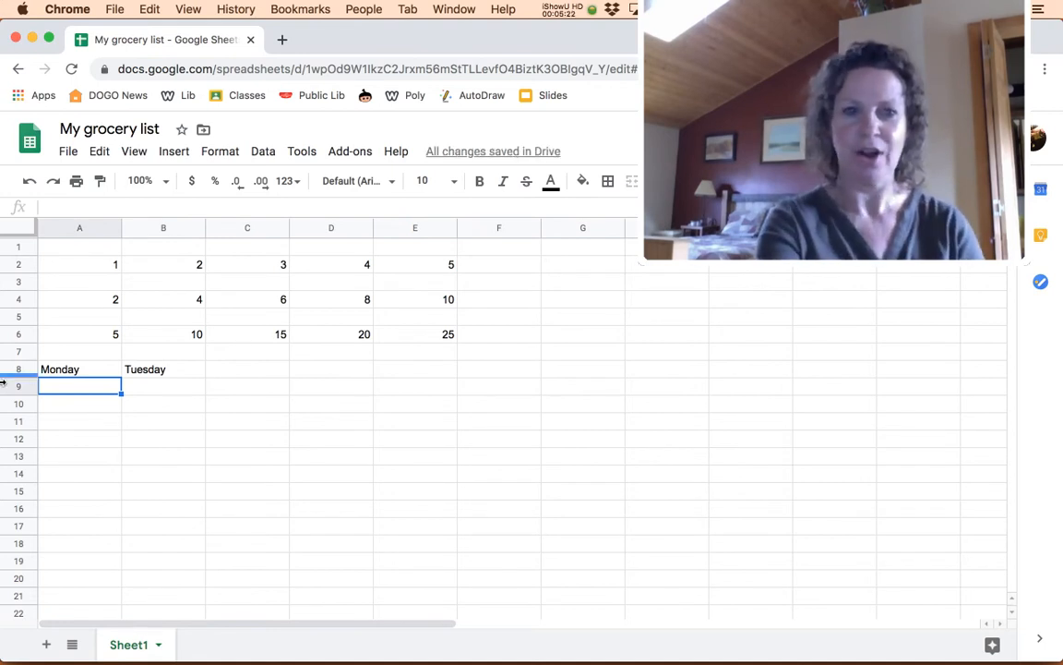
left_click_drag(58, 372, 572, 373)
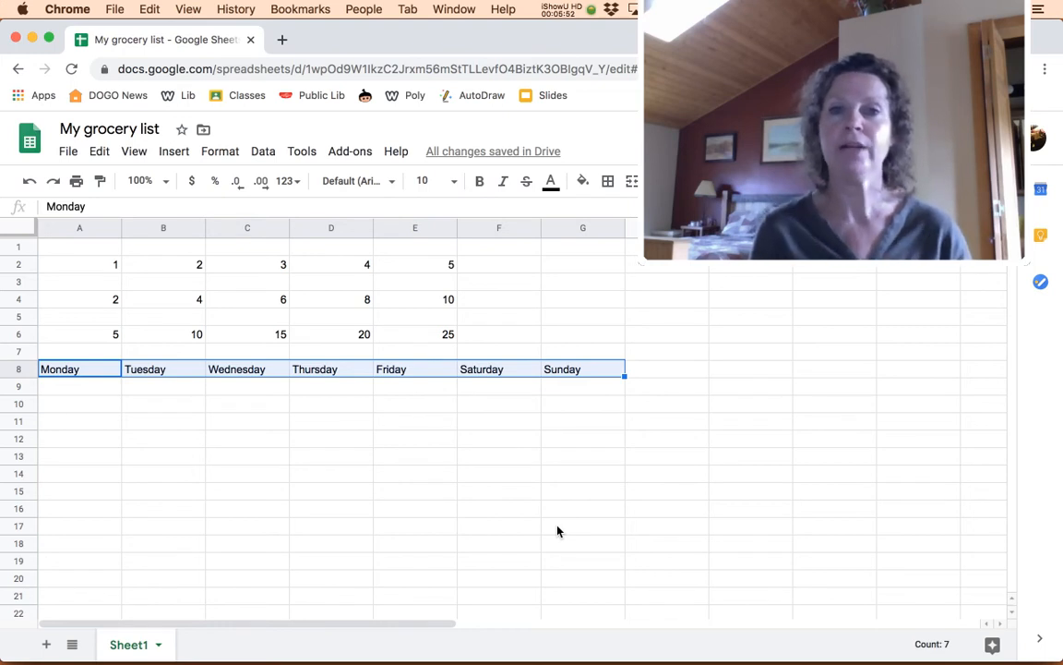
Step: Enter January in A10 and February in B10, and autofill the month series across row 10 to G10
left_click(96, 405)
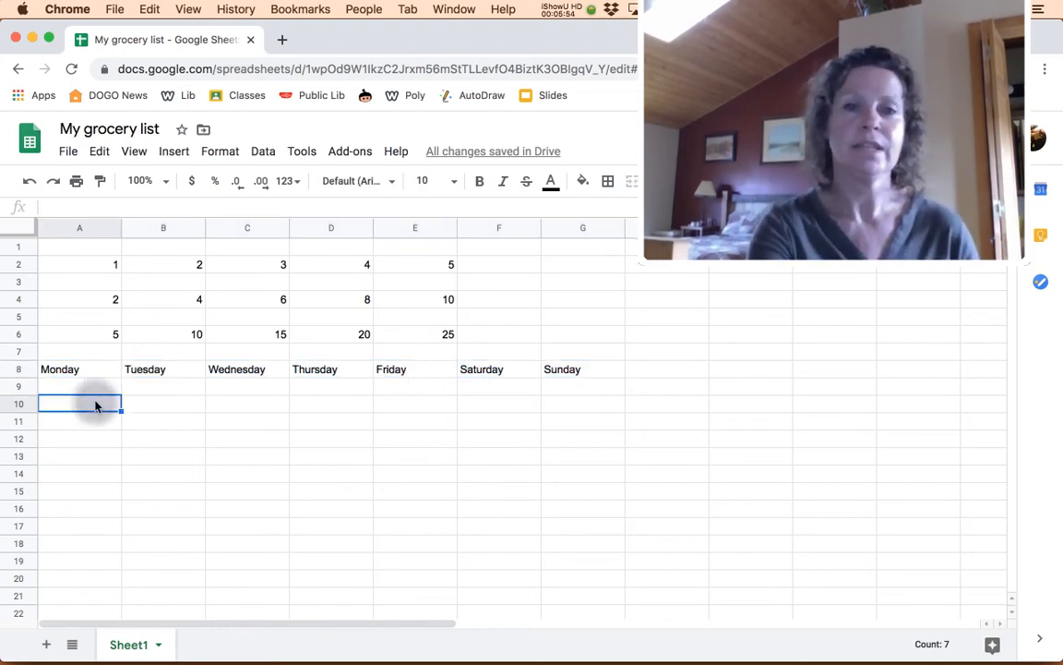
type("Jan")
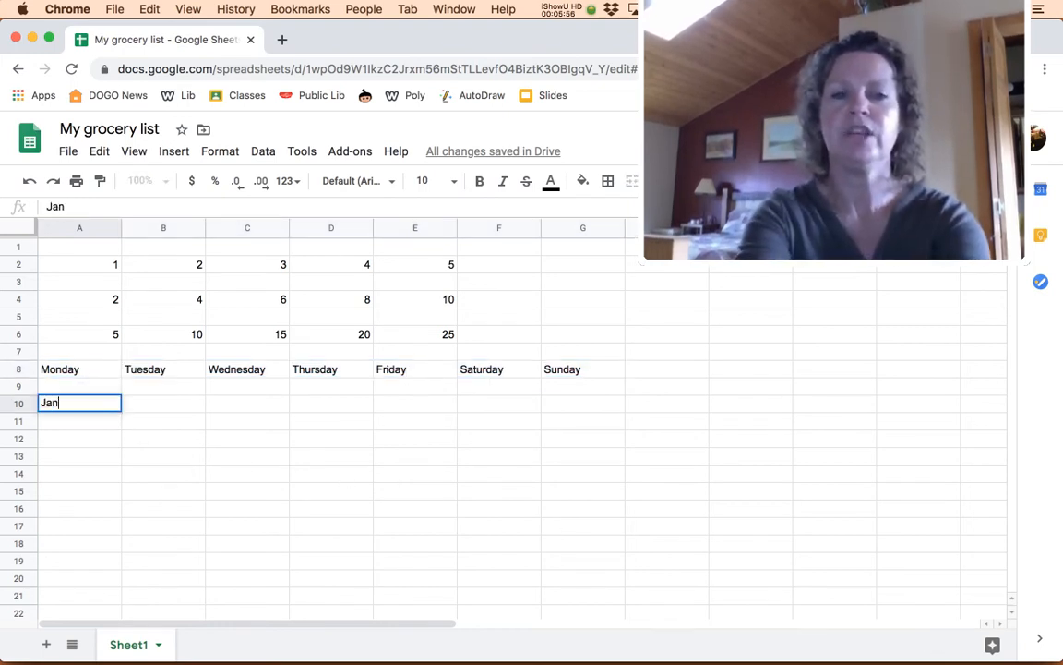
type("uary")
key("Tab")
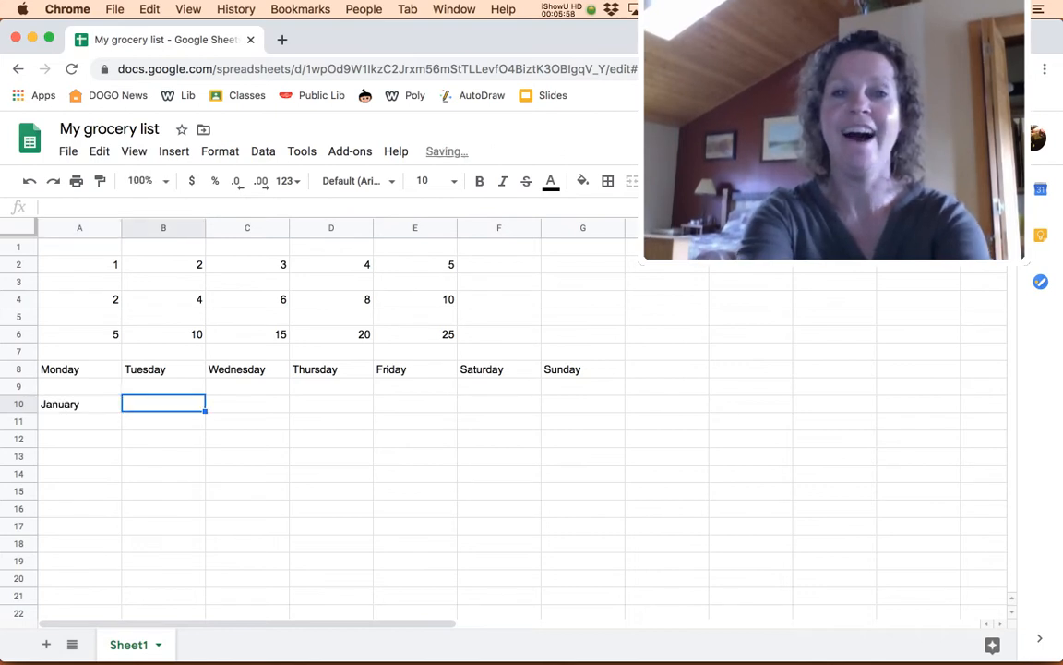
type("February")
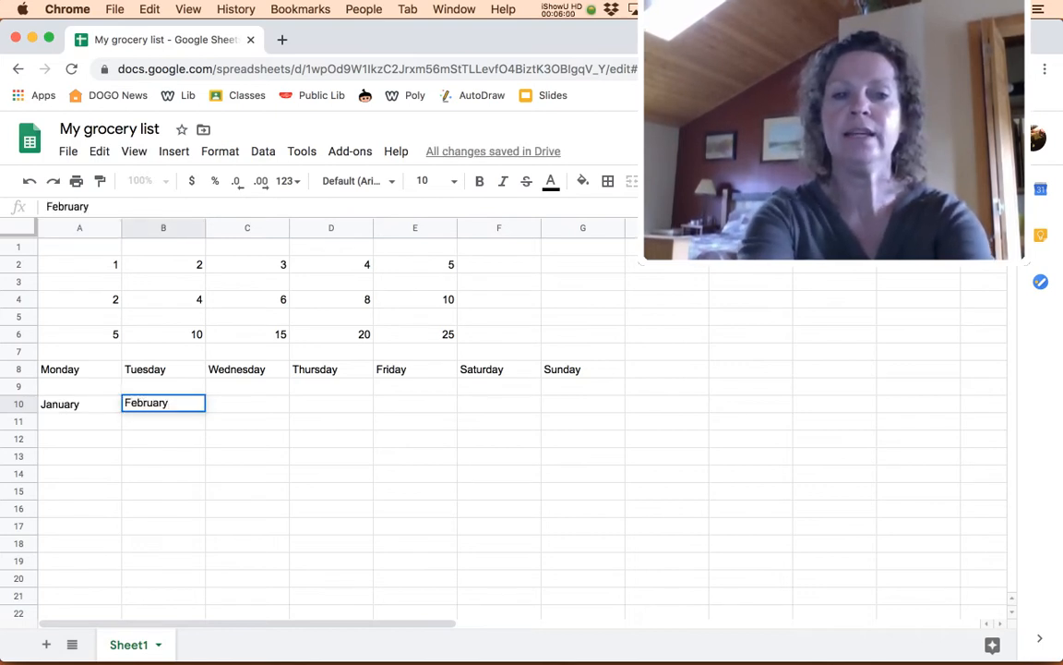
key("Return")
left_click_drag(55, 406, 583, 414)
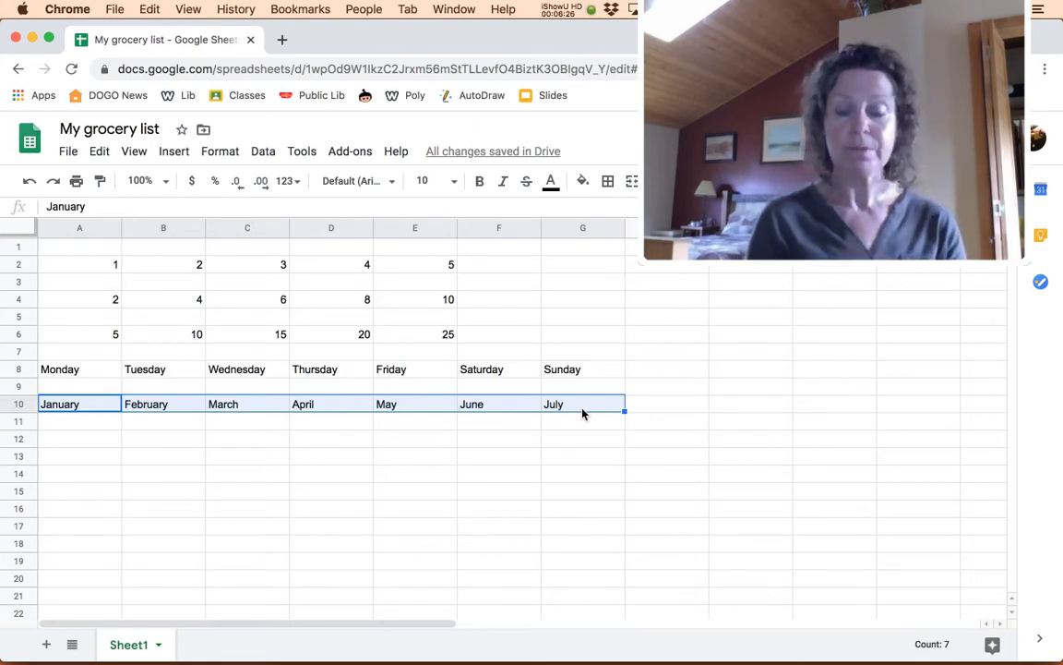
Step: Enter 45 in A13 and 90 in B13, and autofill the number series across row 13 to F13
left_click(89, 458)
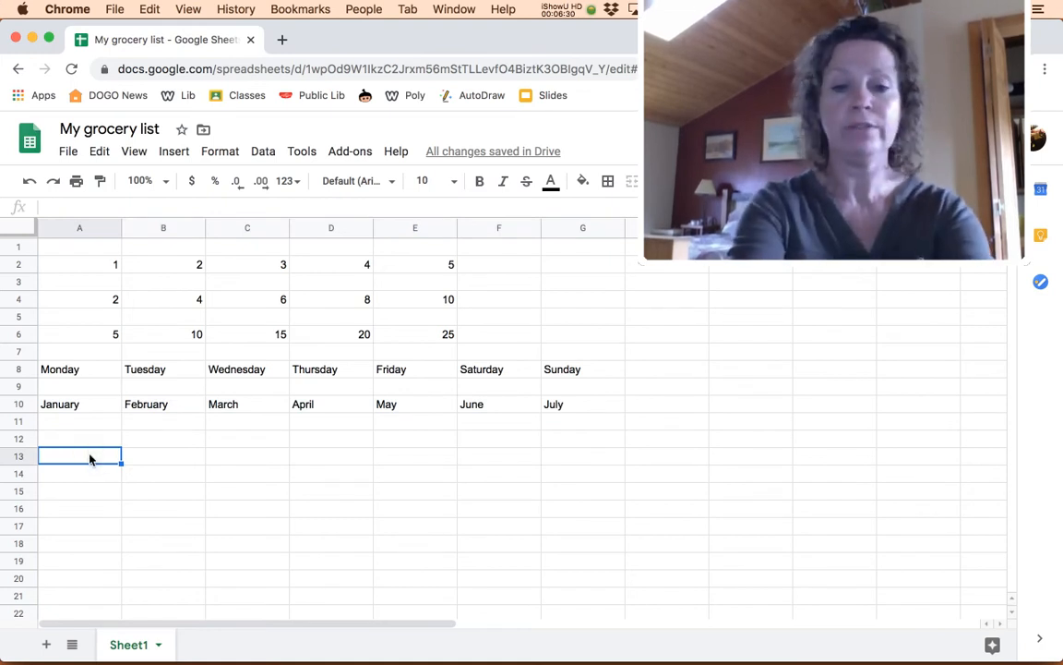
type("45")
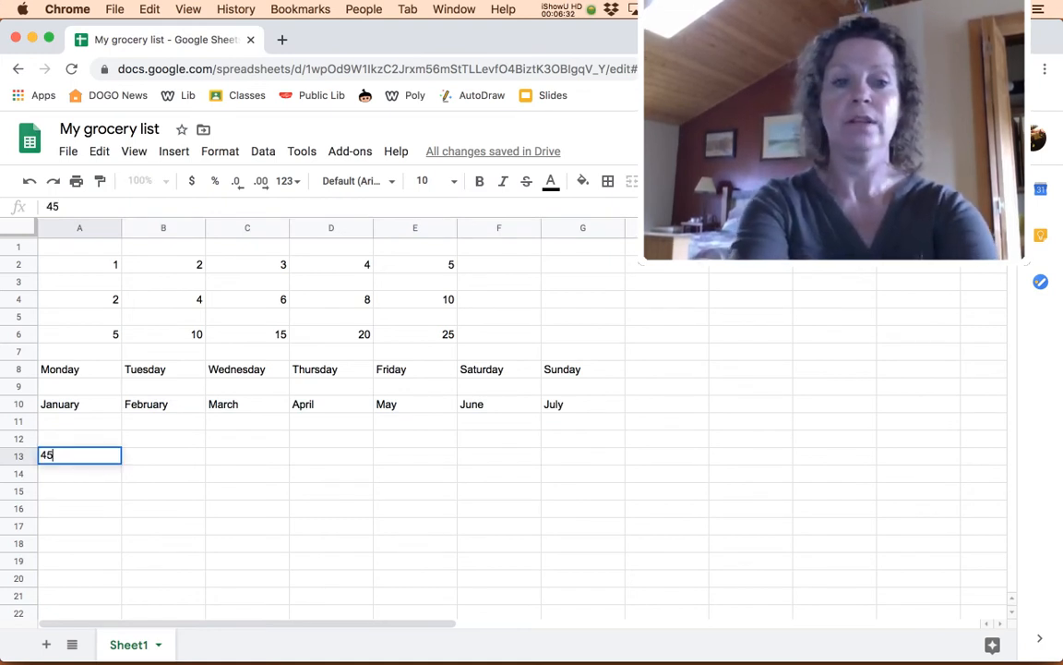
key("Tab")
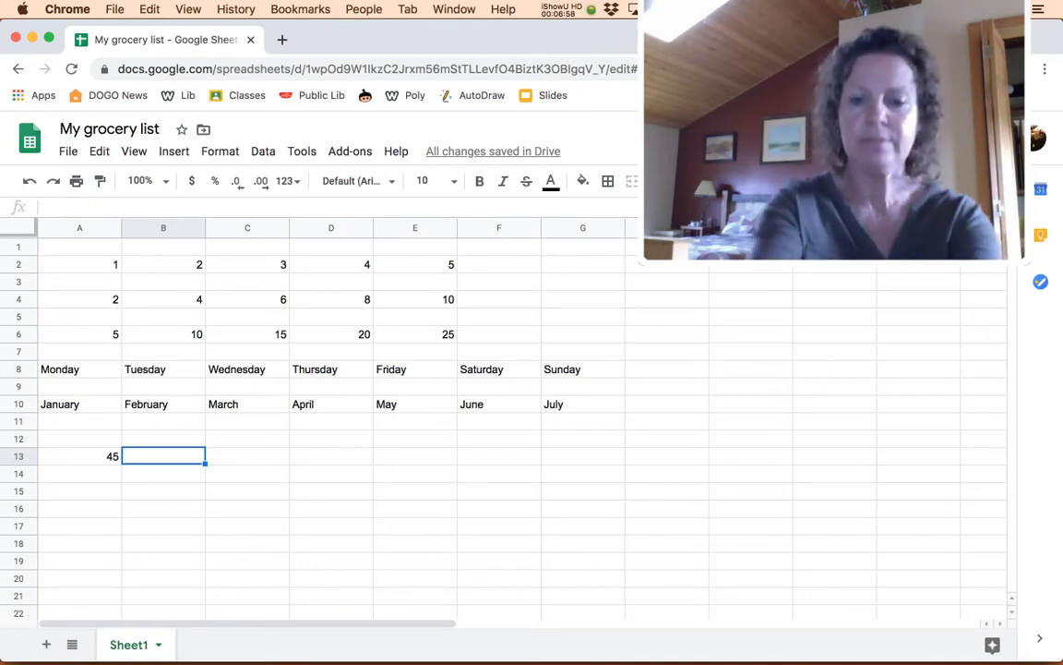
type("90")
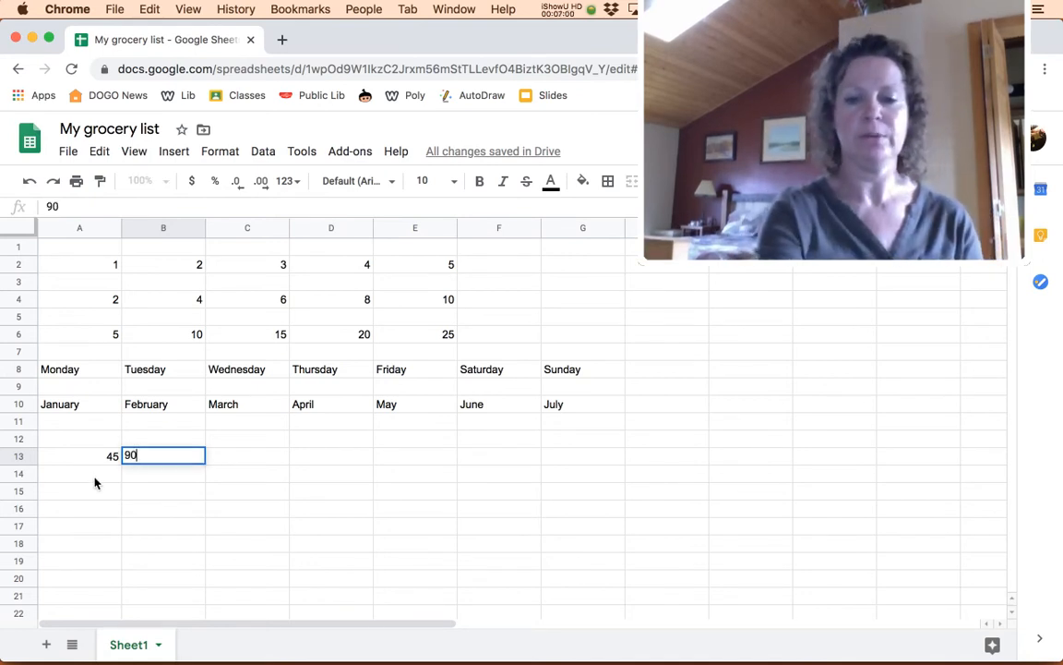
key("Return")
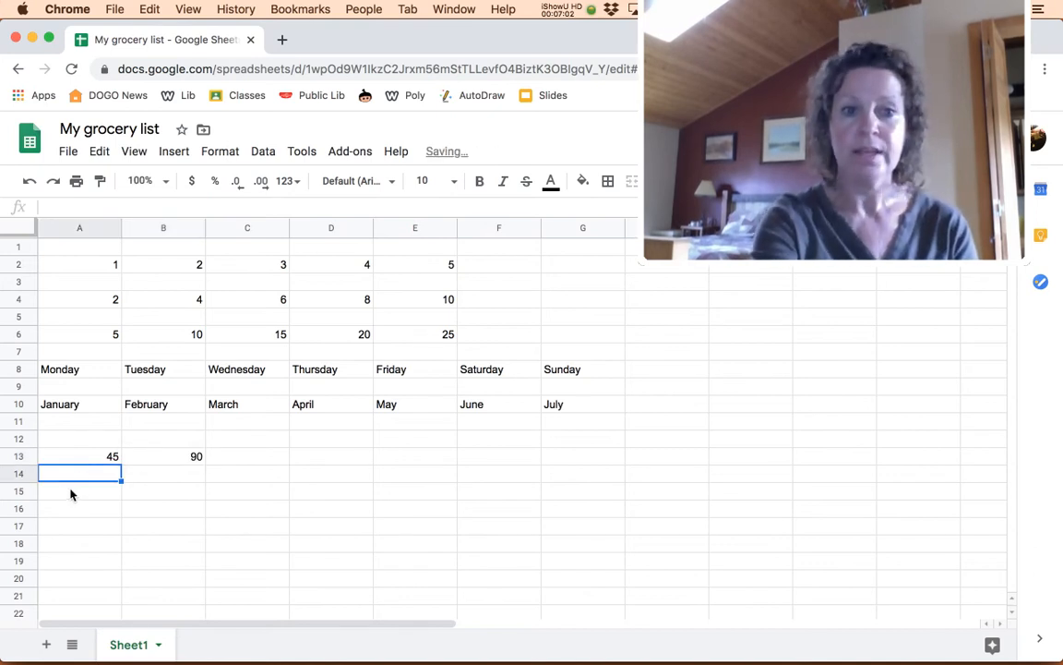
left_click_drag(76, 460, 175, 459)
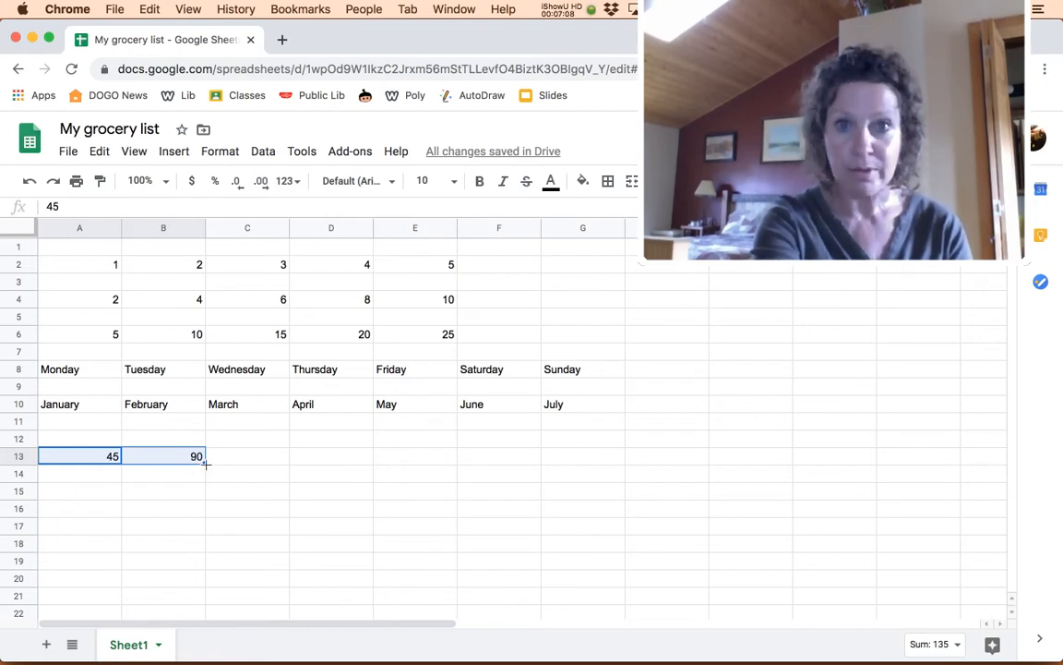
left_click_drag(205, 463, 526, 456)
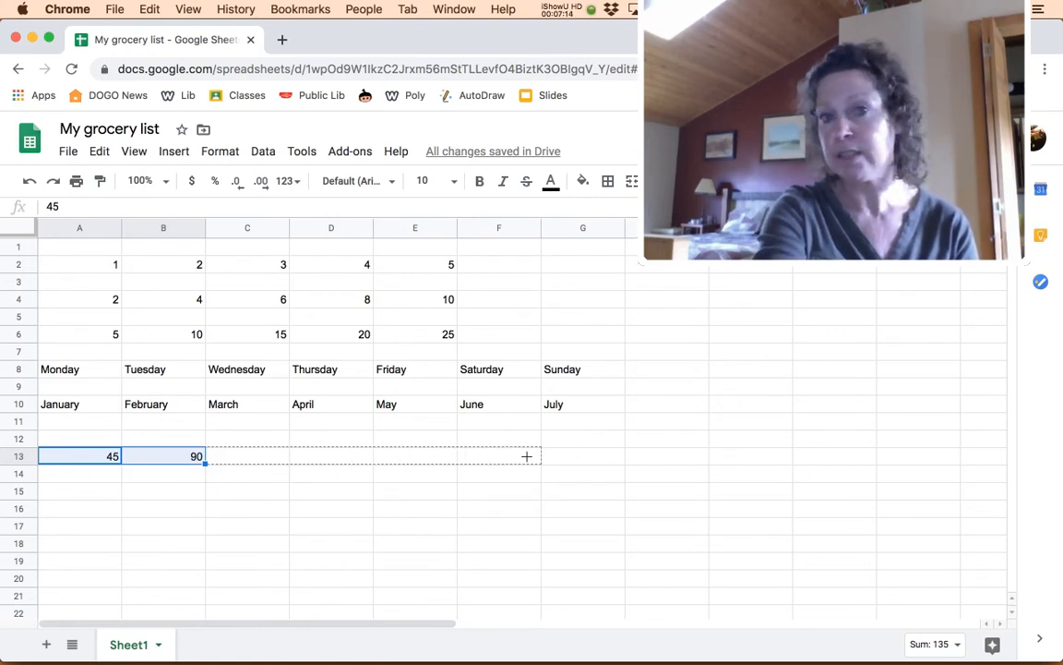
left_click_drag(527, 456, 528, 461)
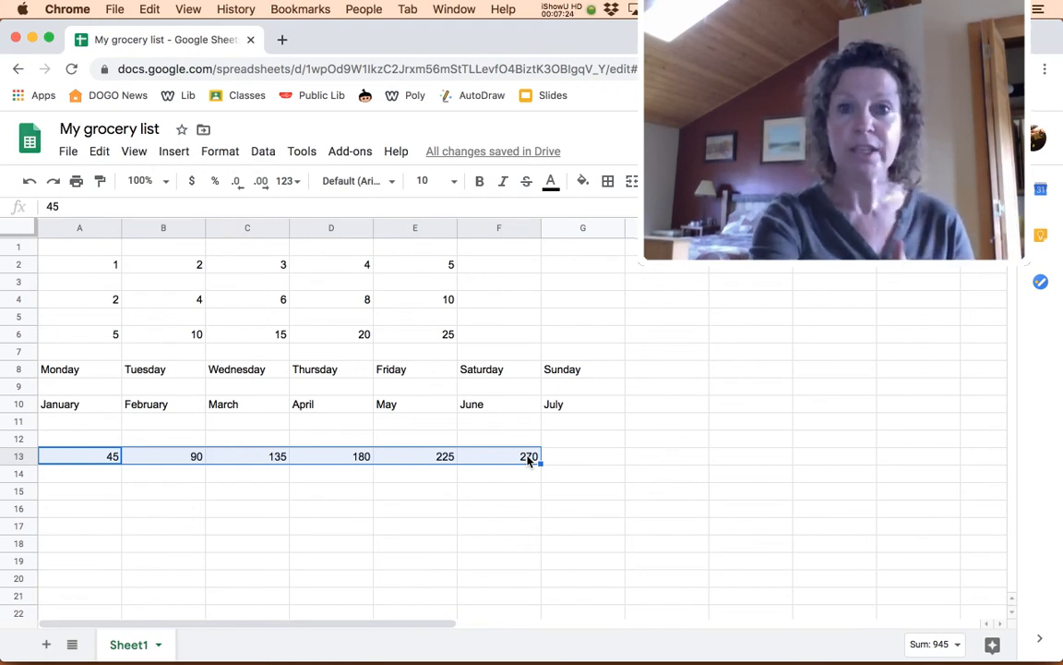
Step: Enter Classroom in A15 and autofill the same word across row 15 to G15
left_click(99, 496)
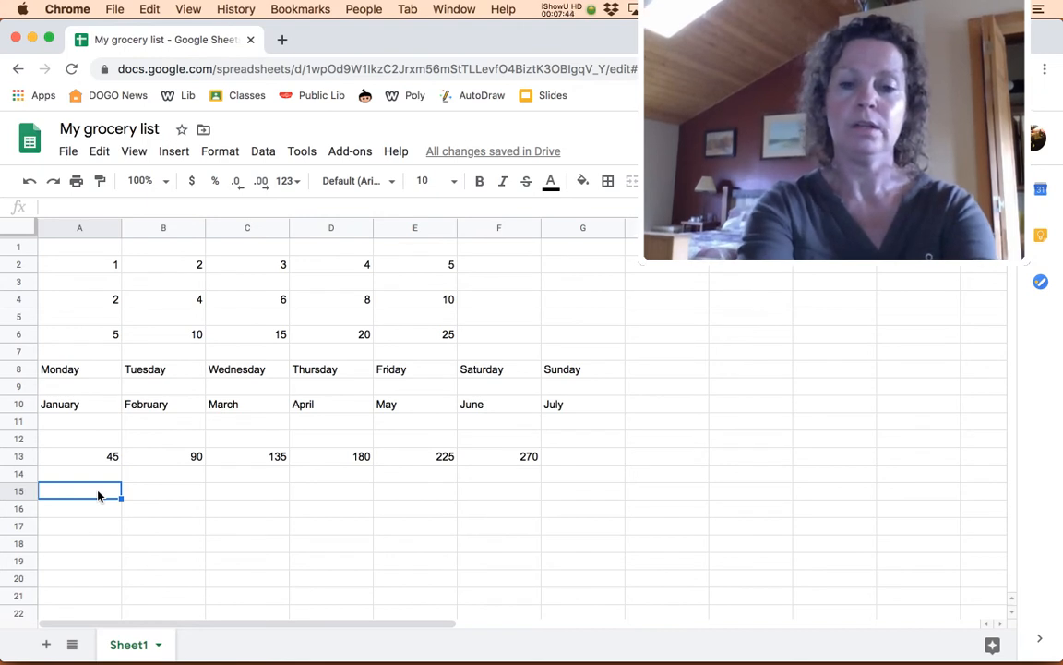
type("Classroom")
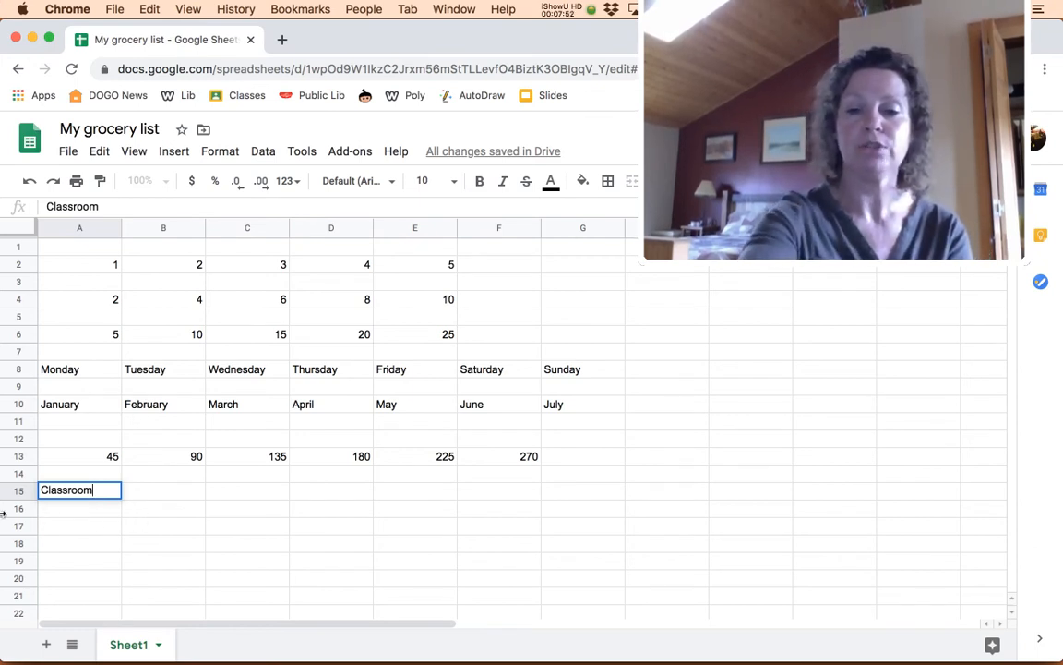
key("Return")
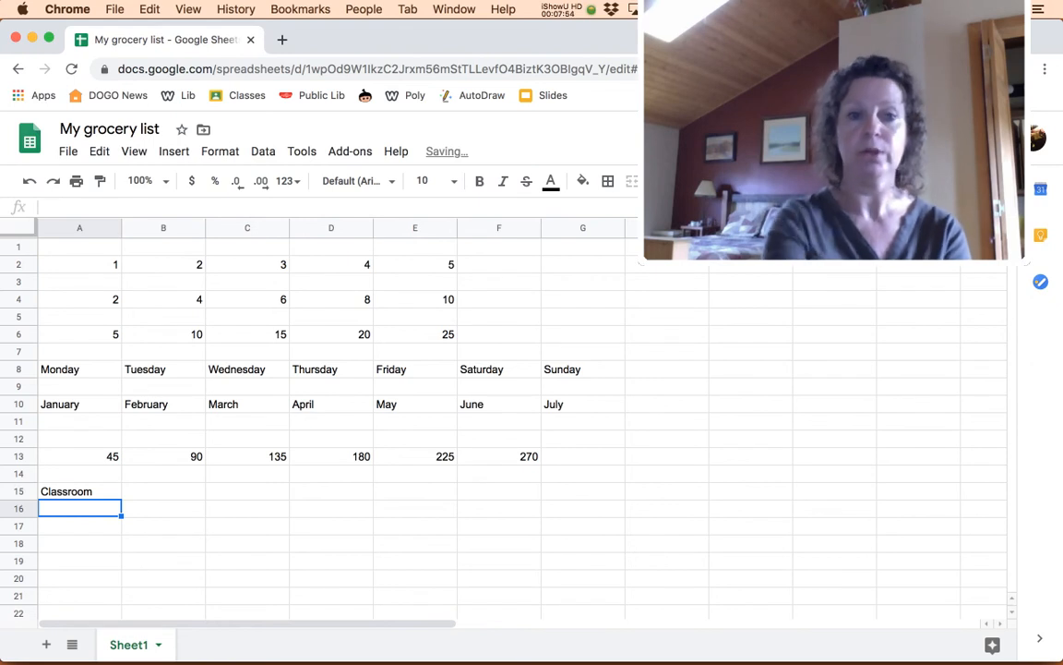
left_click(69, 492)
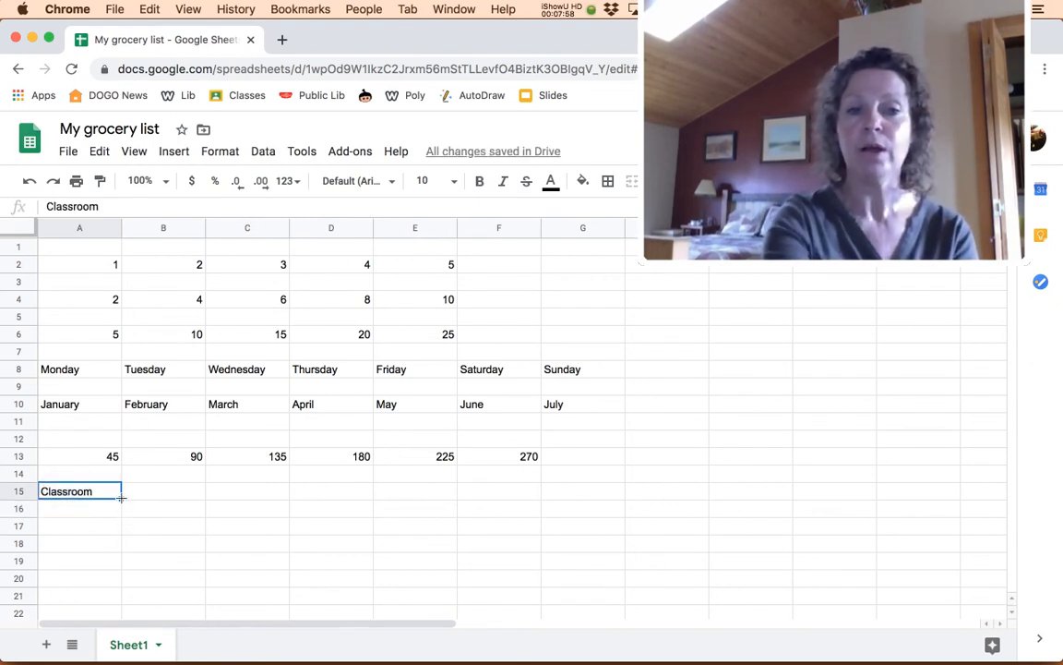
left_click_drag(121, 497, 577, 507)
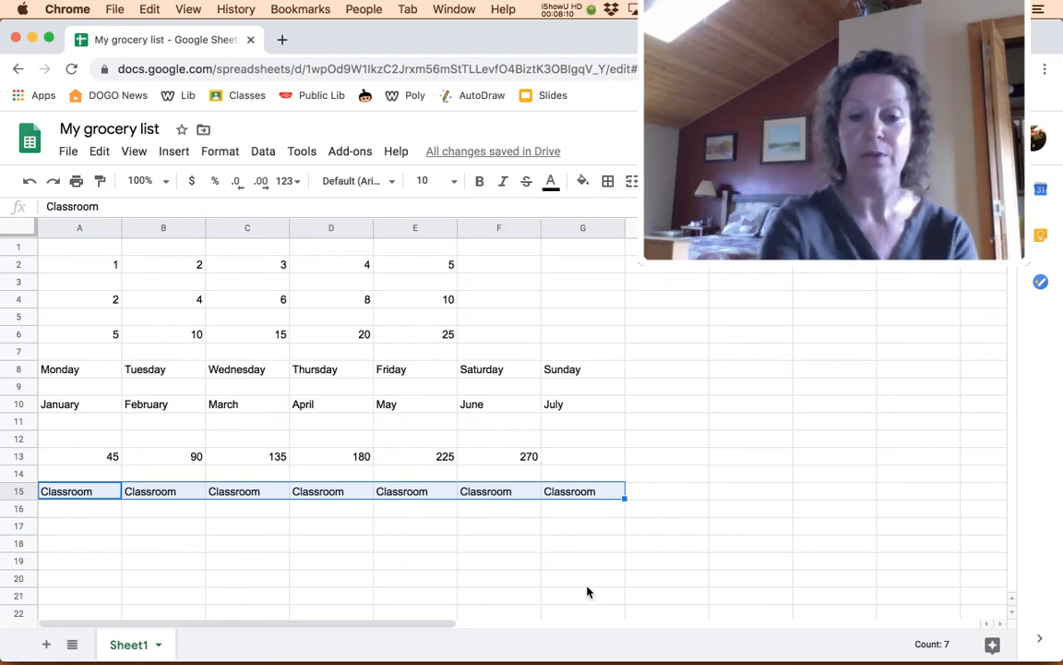
Step: Enter a different surname under each Classroom heading in row 16, from A16 to G16
left_click(99, 508)
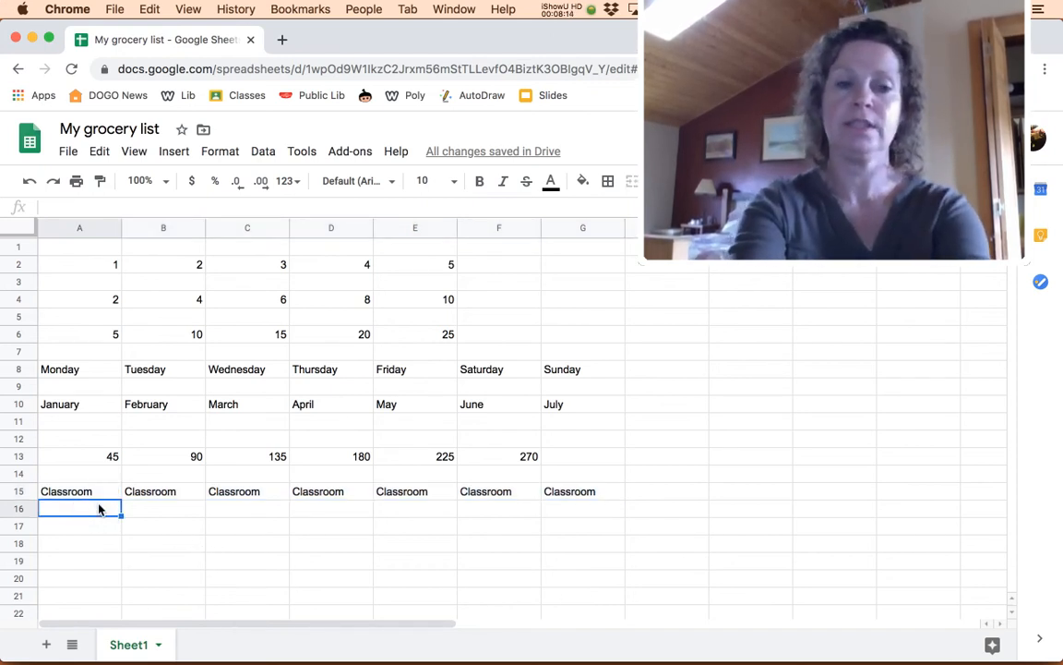
type("Arneson")
key("Tab")
type("Byrd")
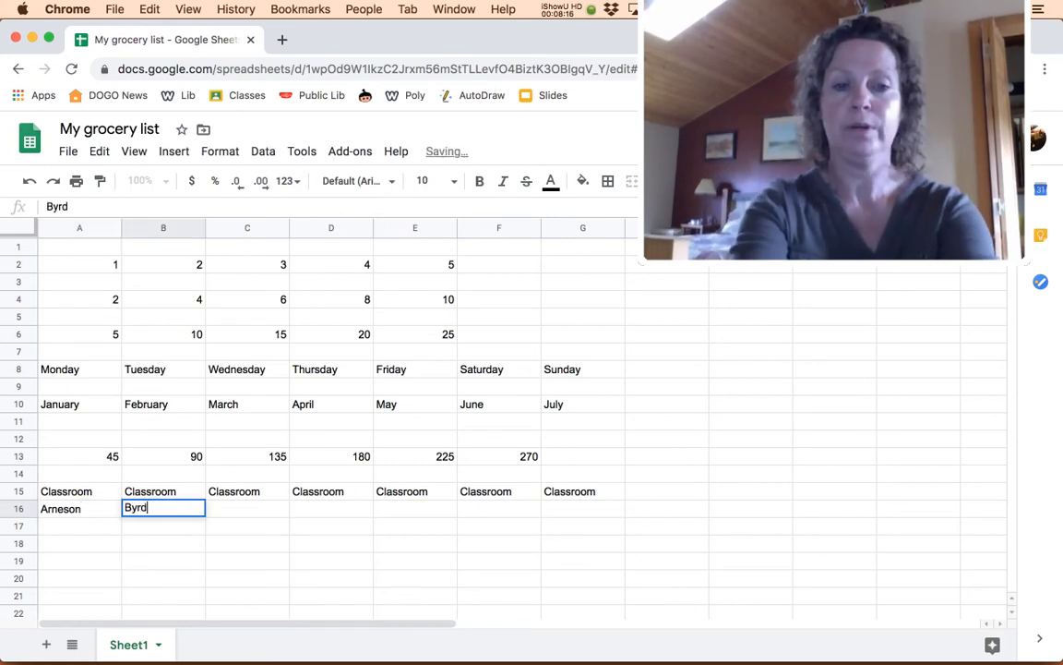
key("Tab")
type("Asleson")
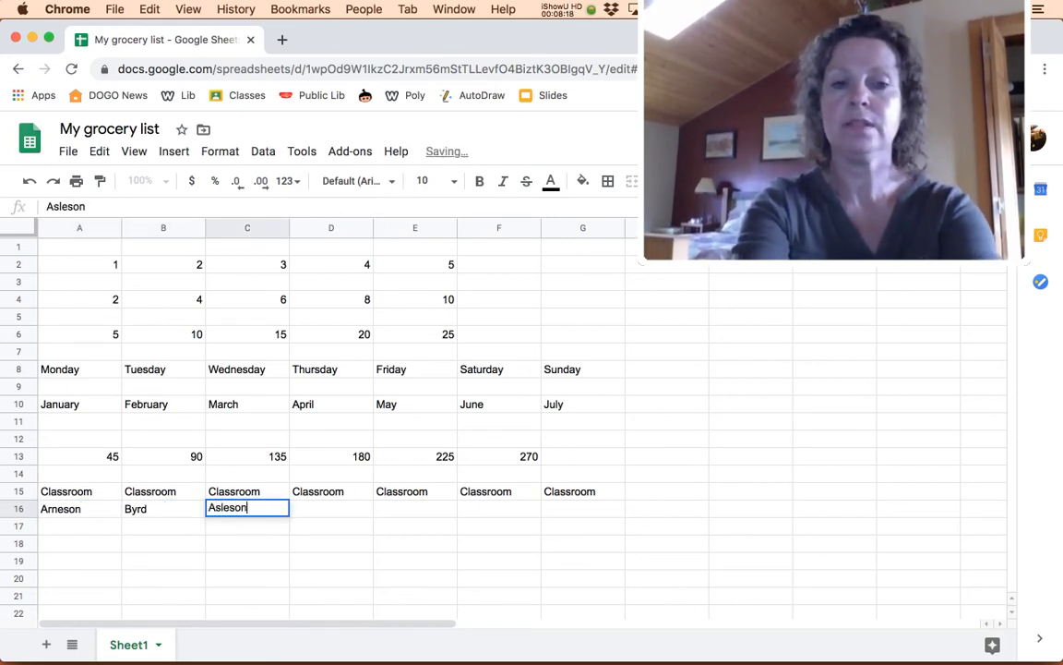
key("Tab")
type("Delc")
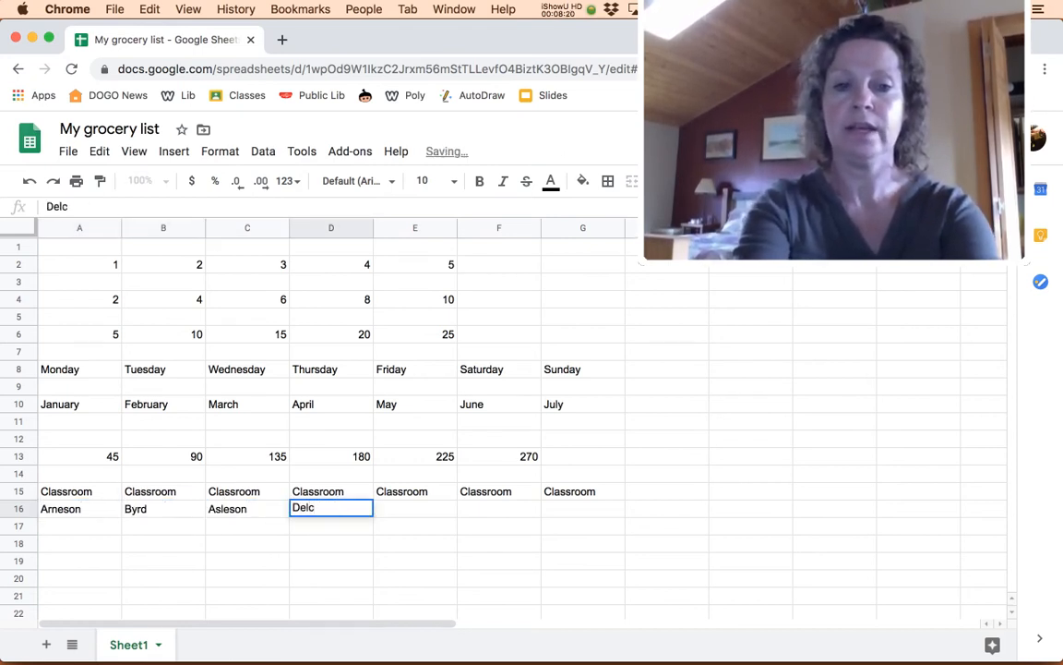
type("amp")
key("Tab")
type("Wilcox")
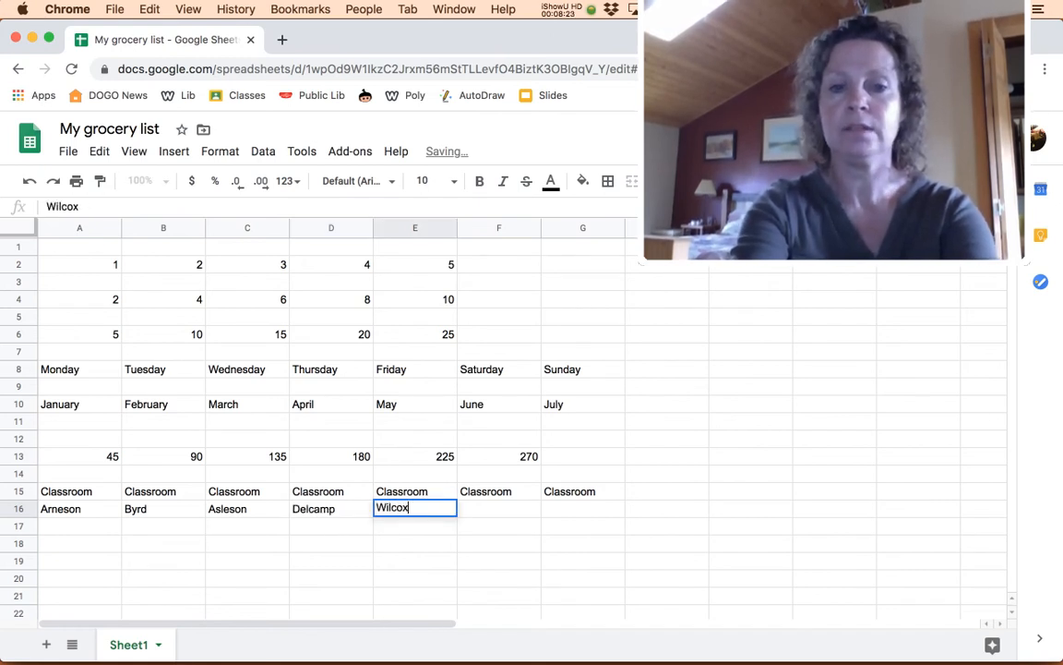
key("Tab")
type("Davey")
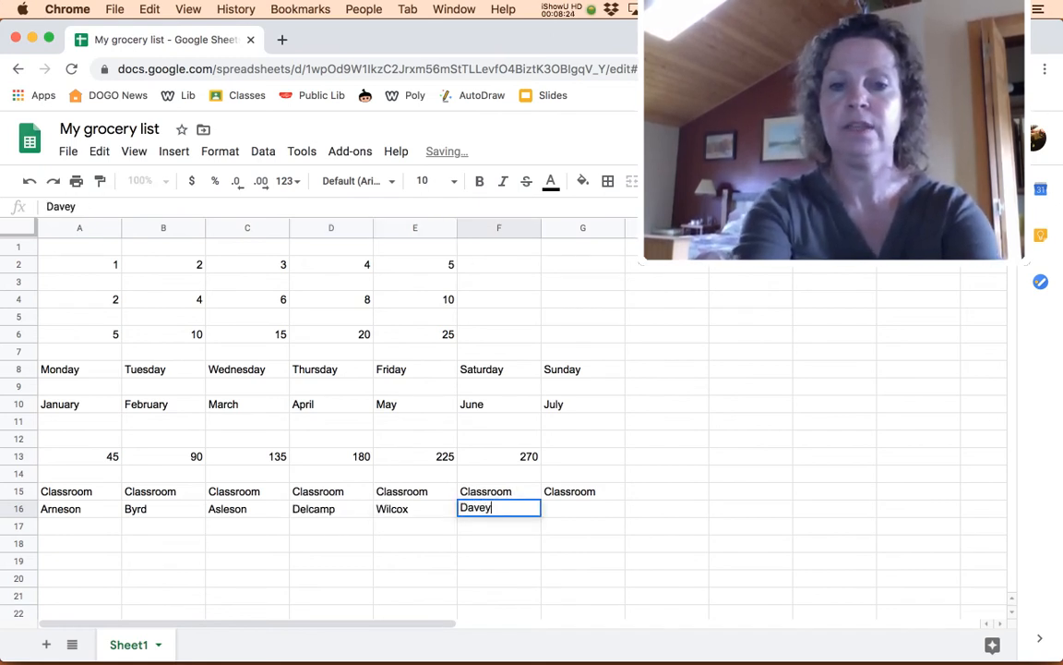
key("Tab")
type("Phillips")
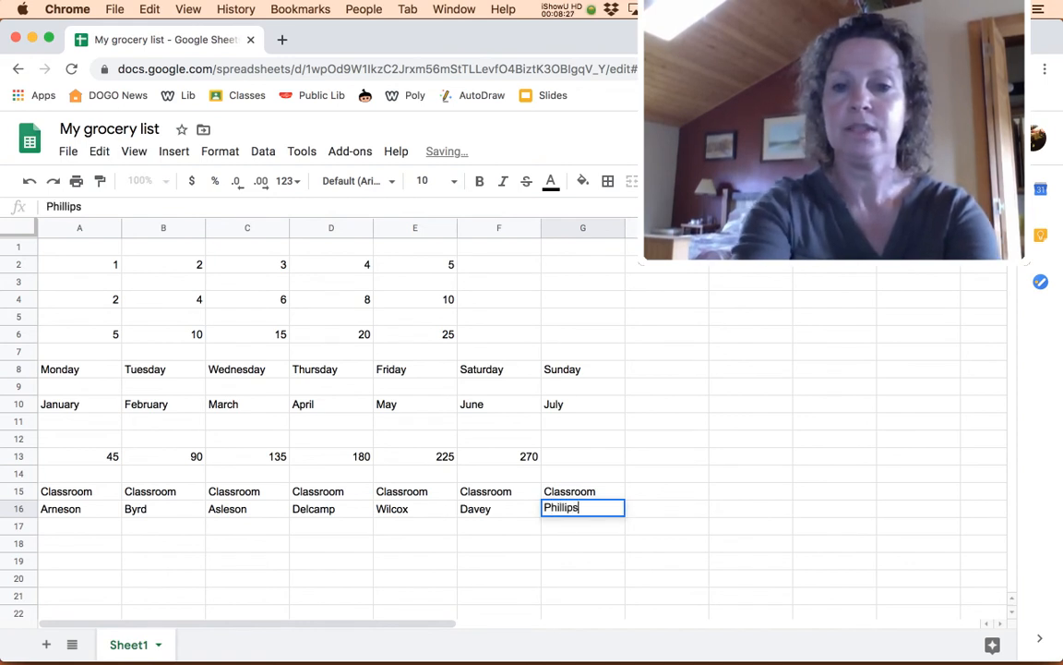
key("Return")
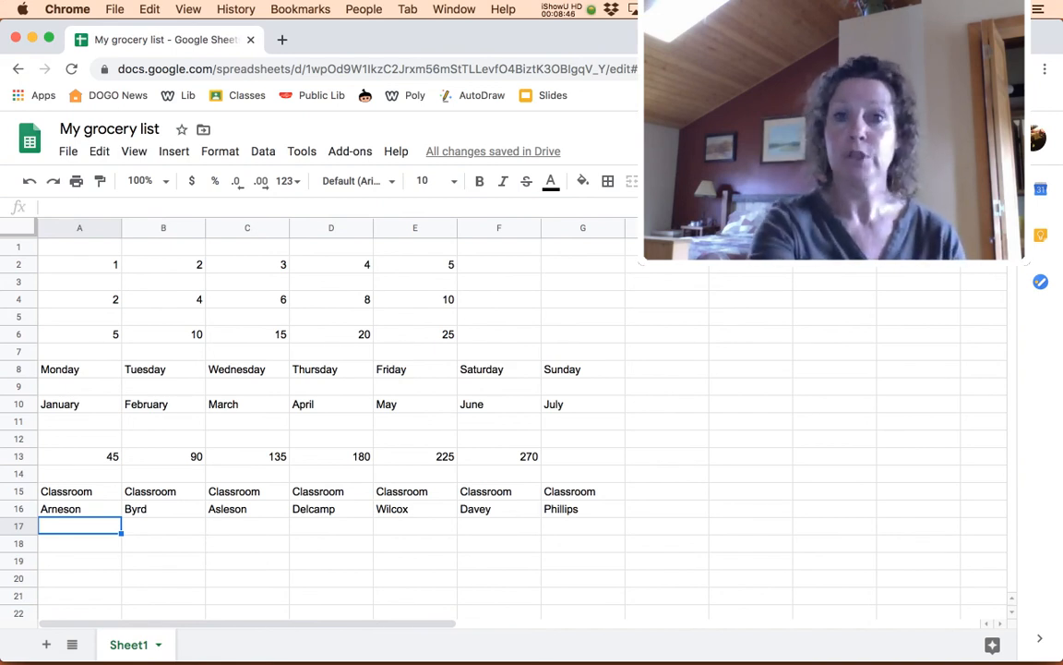
left_click(163, 267)
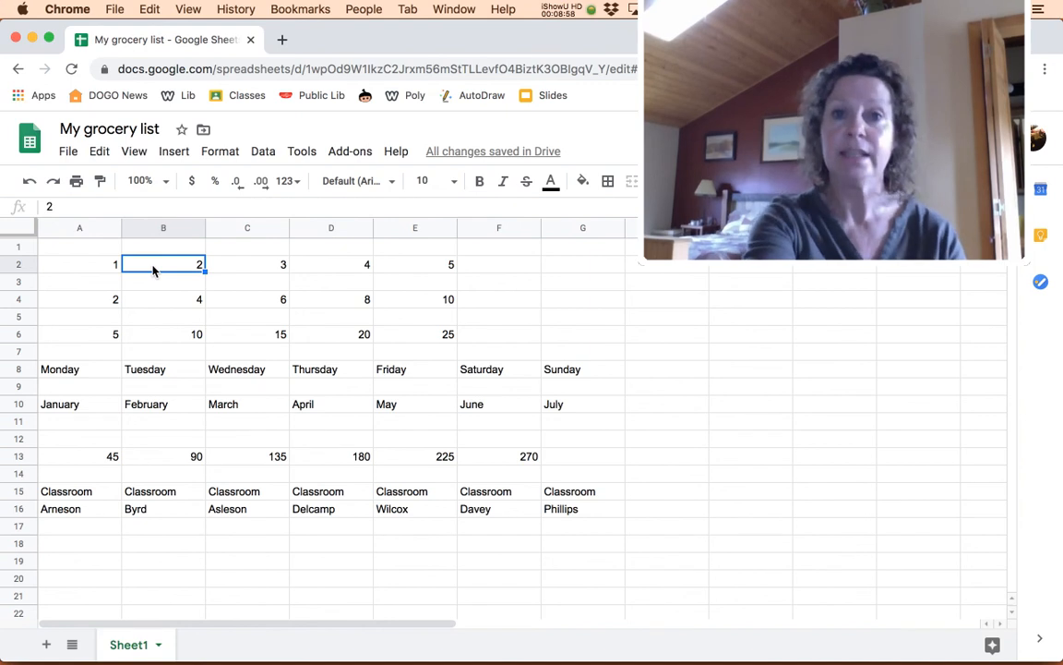
left_click(99, 268)
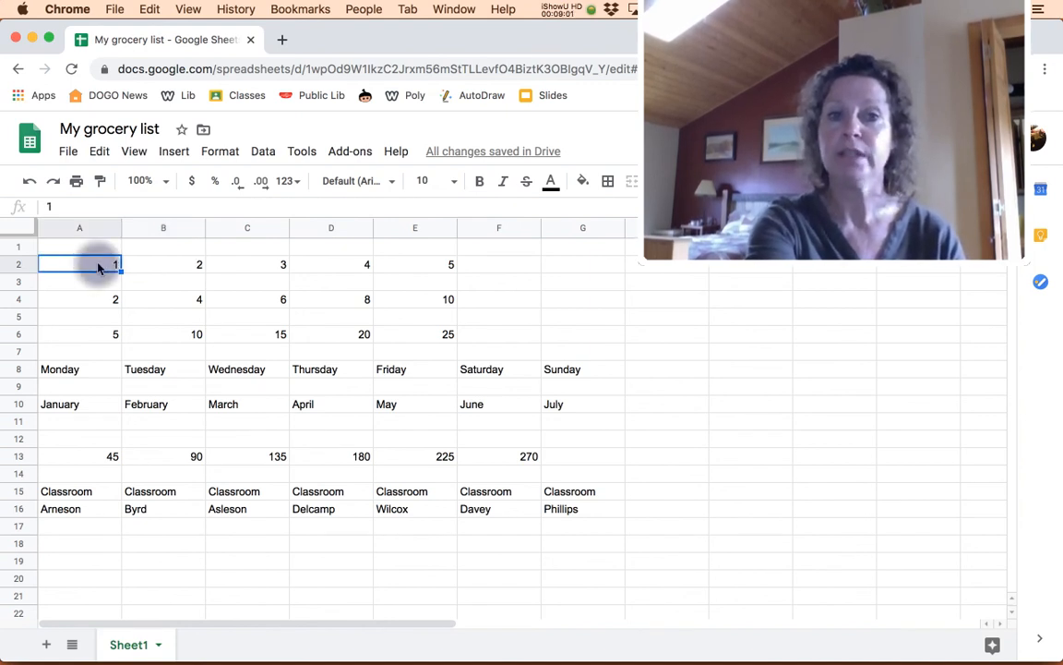
left_click(162, 268)
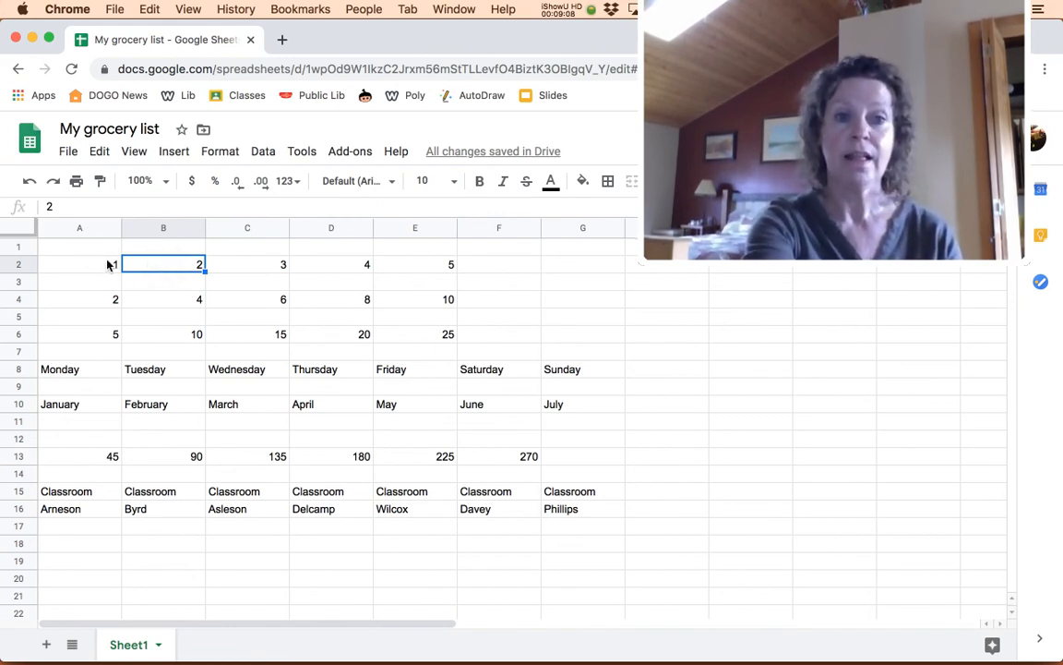
left_click_drag(97, 265, 138, 266)
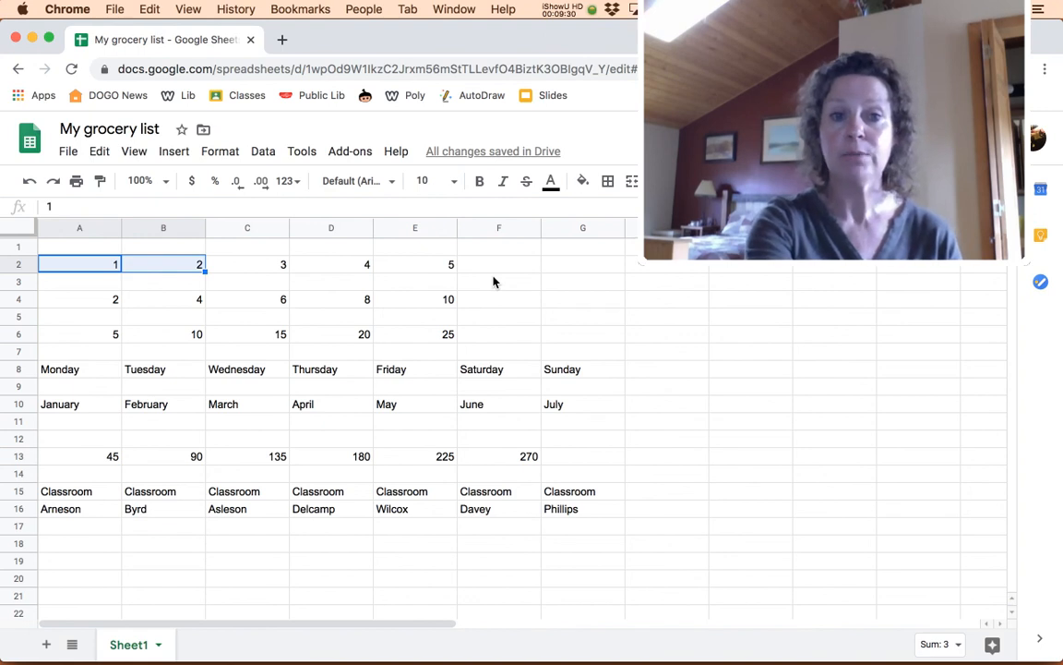
left_click(65, 495)
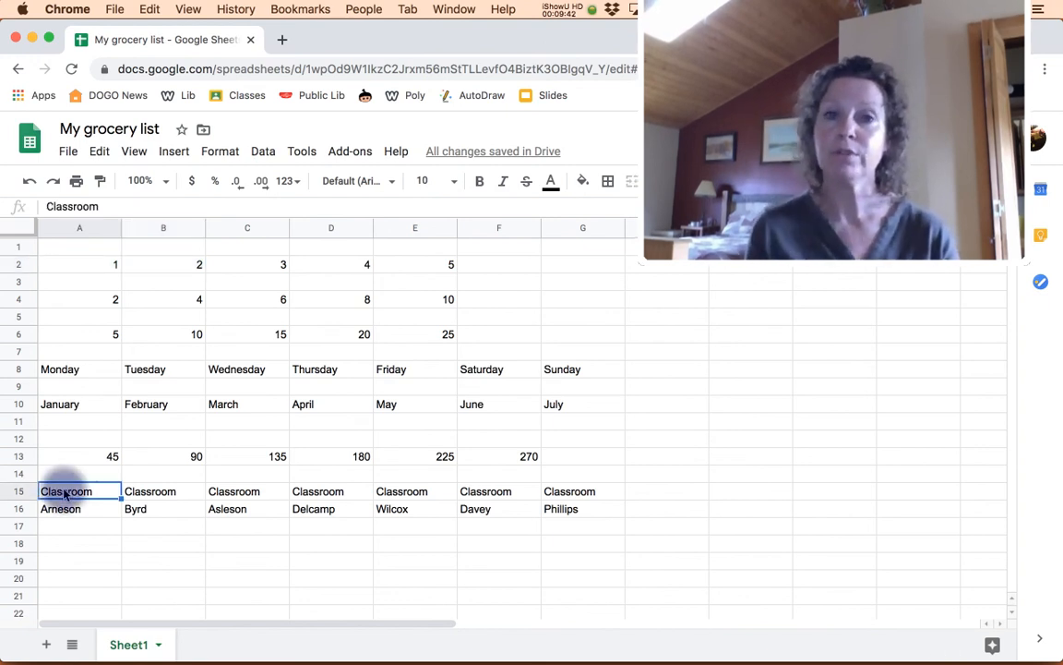